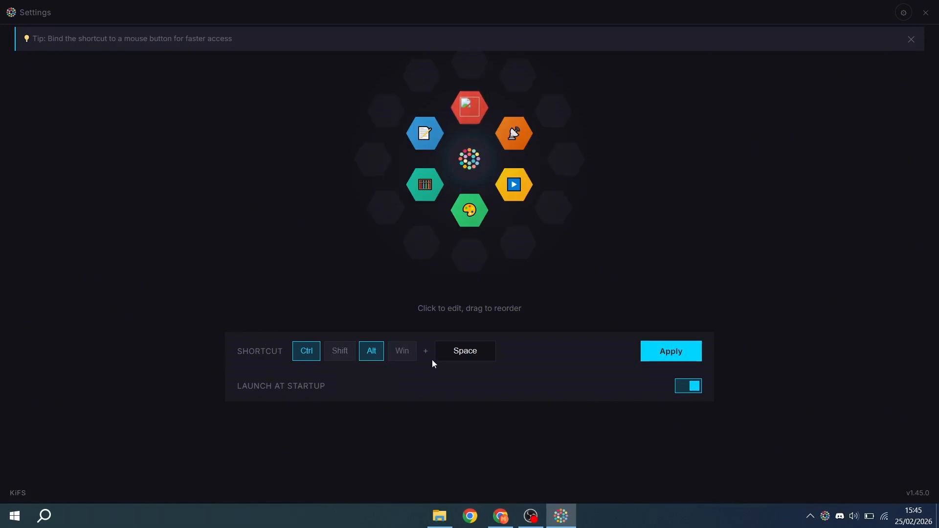
Step: Set the launcher's activation shortcut to Alt + Space and apply it, keeping launch at startup enabled
{"action": "left_click", "coordinate": [378, 358]}
{"action": "left_click", "coordinate": [340, 353]}
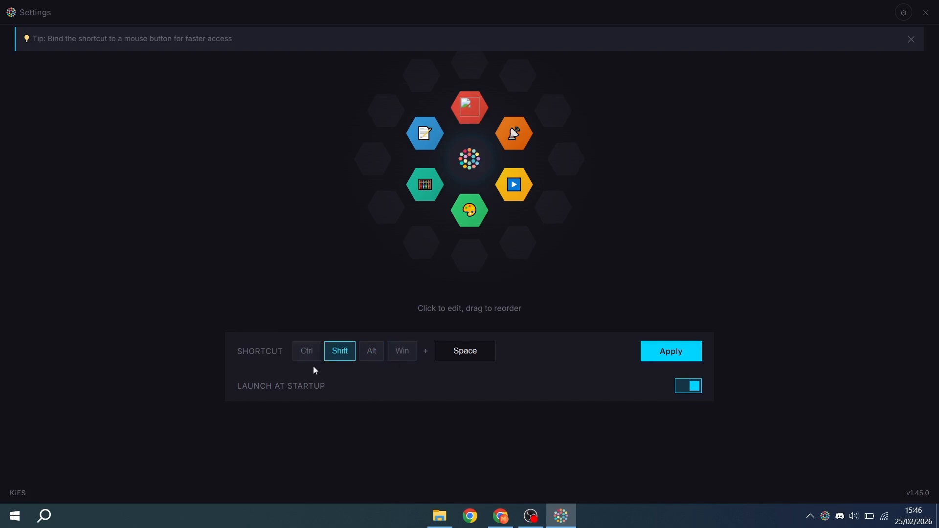
{"action": "left_click", "coordinate": [395, 360]}
{"action": "left_click", "coordinate": [341, 357]}
{"action": "left_click", "coordinate": [346, 358]}
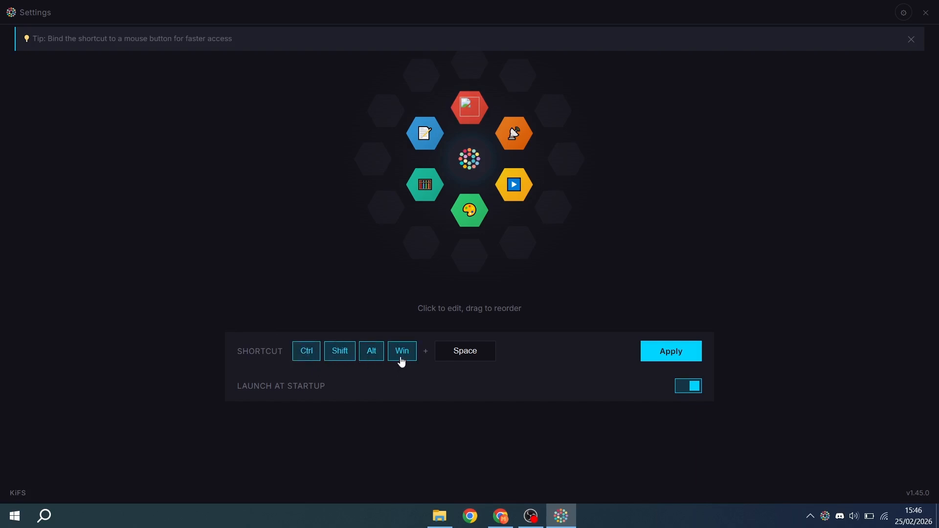
{"action": "left_click", "coordinate": [379, 356]}
{"action": "left_click", "coordinate": [344, 357]}
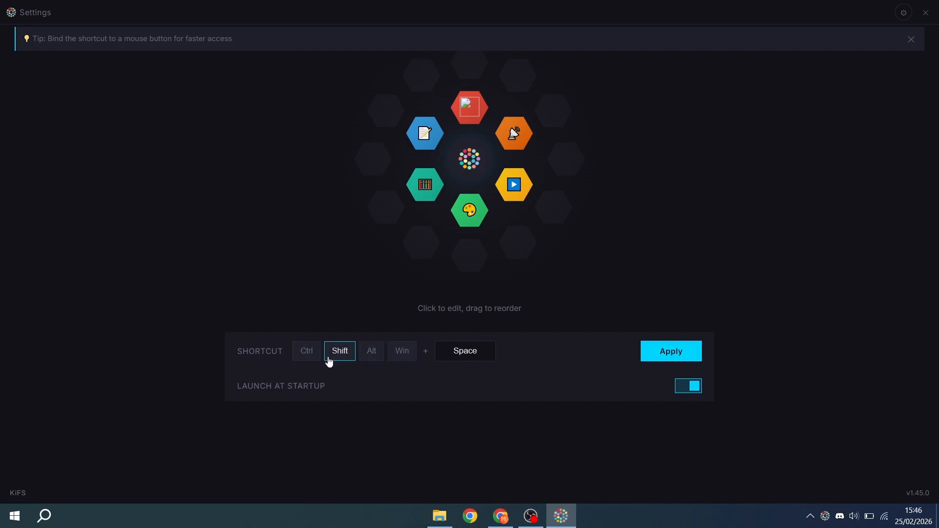
{"action": "left_click", "coordinate": [316, 361]}
{"action": "left_click", "coordinate": [372, 355]}
{"action": "left_click", "coordinate": [459, 356]}
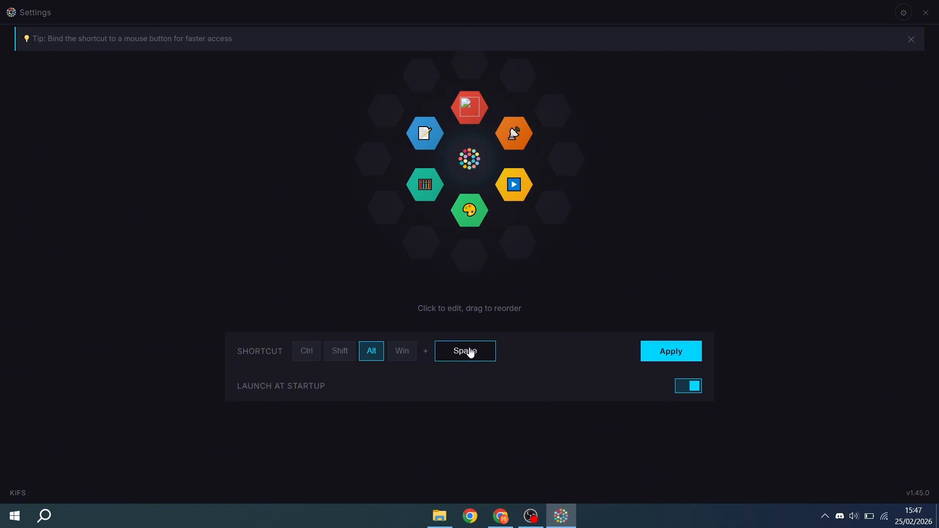
{"action": "left_click", "coordinate": [688, 393]}
{"action": "left_click", "coordinate": [681, 361]}
Step: Move the Settings window aside to free the desktop, bring up the hexagon launcher and launch Paint from it
{"action": "left_click_drag", "start_coordinate": [506, 2], "coordinate": [753, 57]}
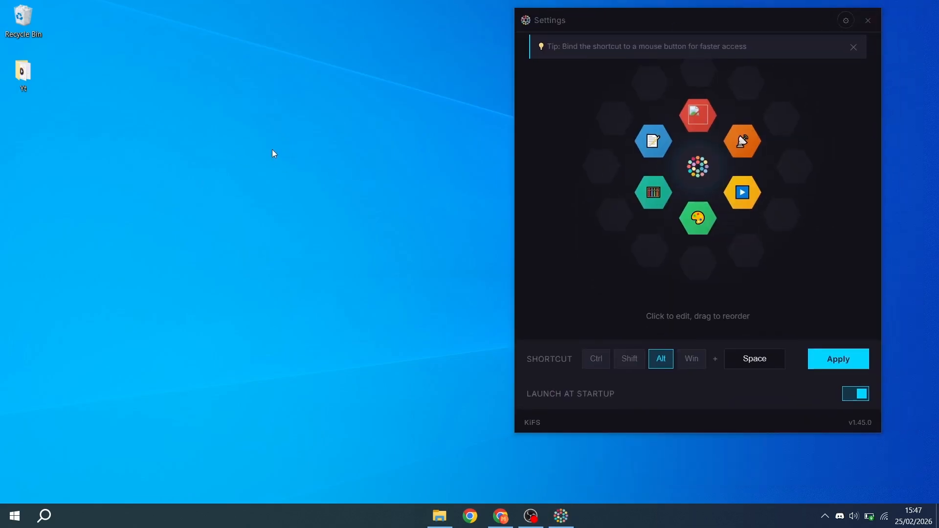
{"action": "key", "text": "alt+space"}
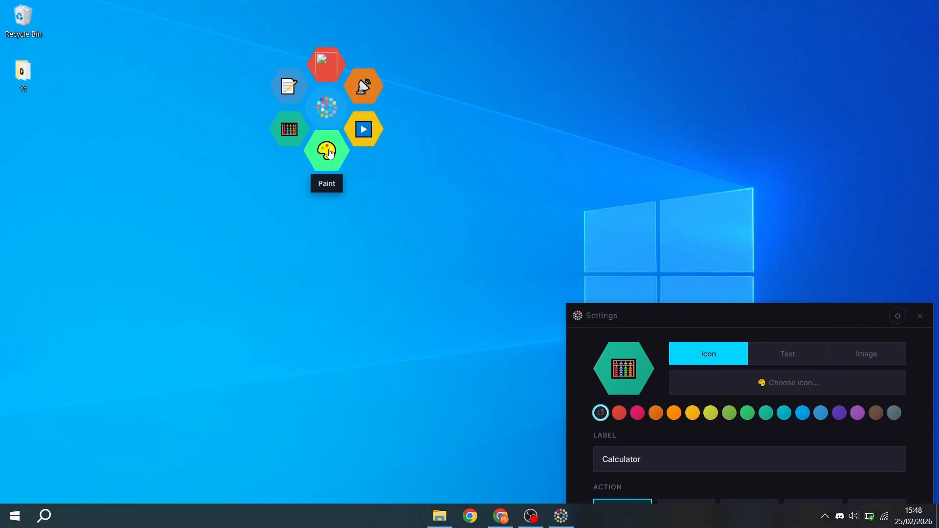
{"action": "left_click", "coordinate": [327, 158]}
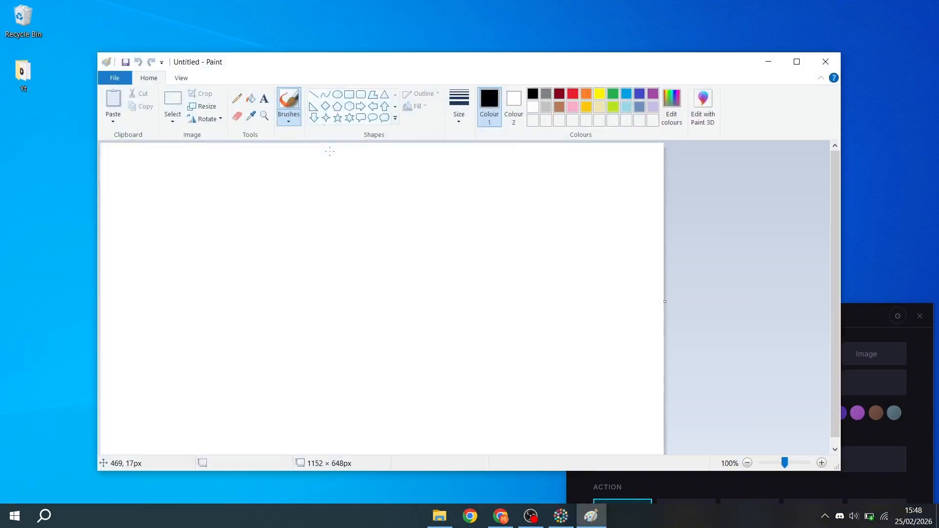
{"action": "left_click_drag", "start_coordinate": [402, 65], "coordinate": [511, 4]}
{"action": "left_click_drag", "start_coordinate": [511, 4], "coordinate": [347, 29]}
Step: Test the Calculator and Notepad shortcuts from the hexagon launcher, closing each application after it opens
{"action": "middle_click", "coordinate": [360, 103]}
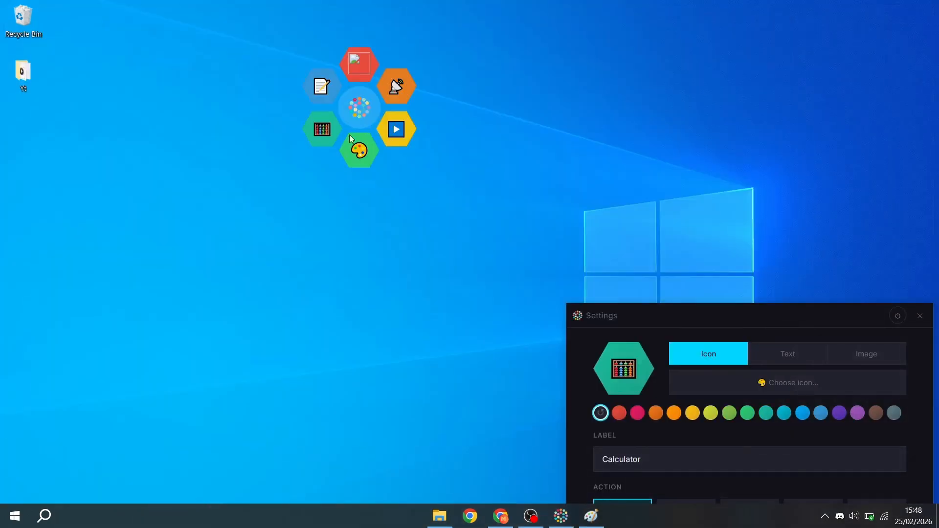
{"action": "left_click", "coordinate": [327, 134]}
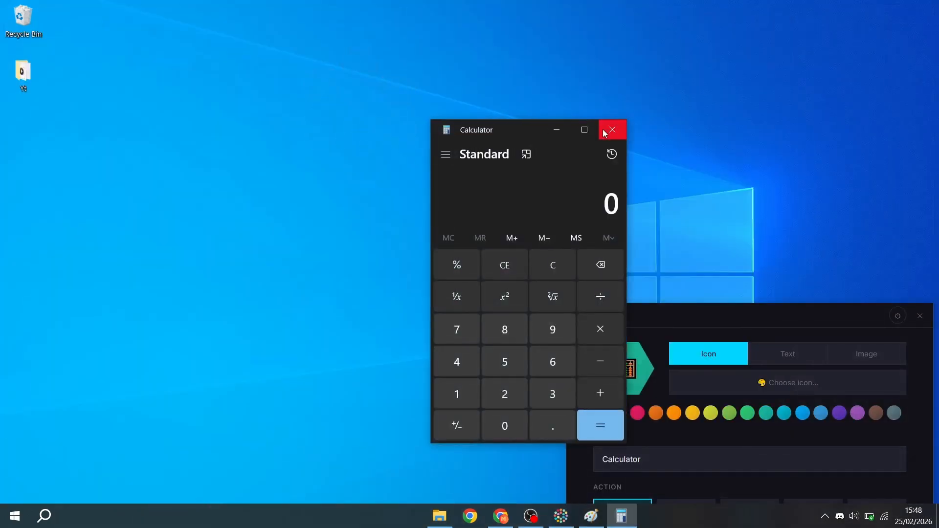
{"action": "left_click", "coordinate": [611, 129]}
{"action": "middle_click", "coordinate": [374, 101]}
{"action": "left_click", "coordinate": [336, 81]}
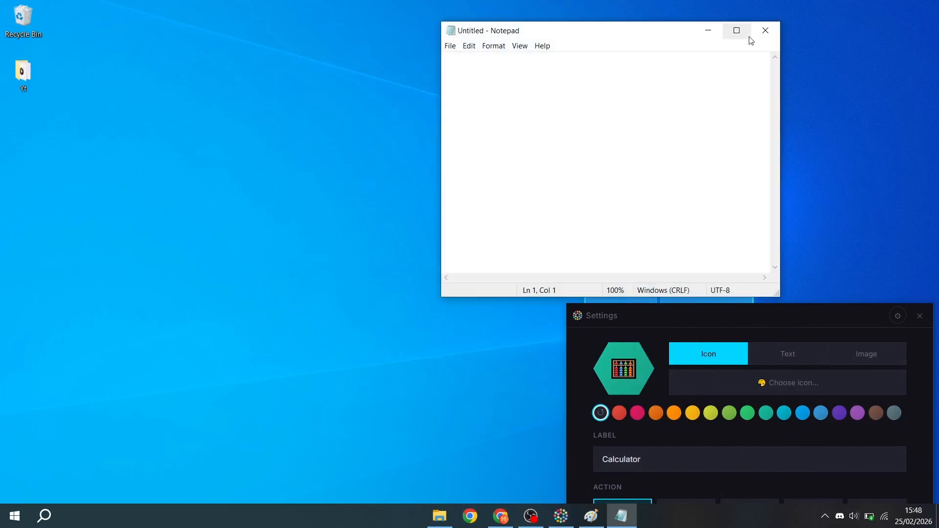
{"action": "left_click", "coordinate": [765, 30]}
Step: Maximize the Settings window and delete every launcher shortcut except the yellow one with the play icon
{"action": "left_click_drag", "start_coordinate": [683, 313], "coordinate": [503, 1]}
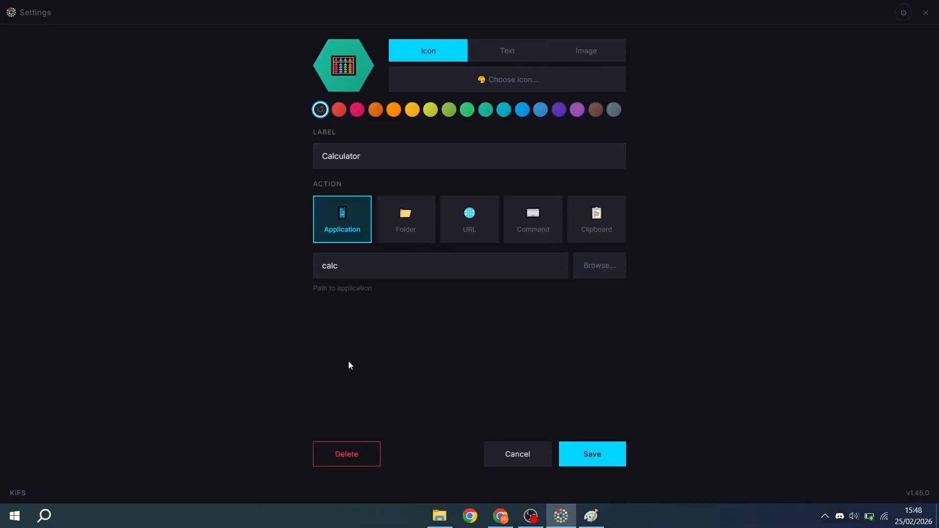
{"action": "left_click", "coordinate": [372, 448]}
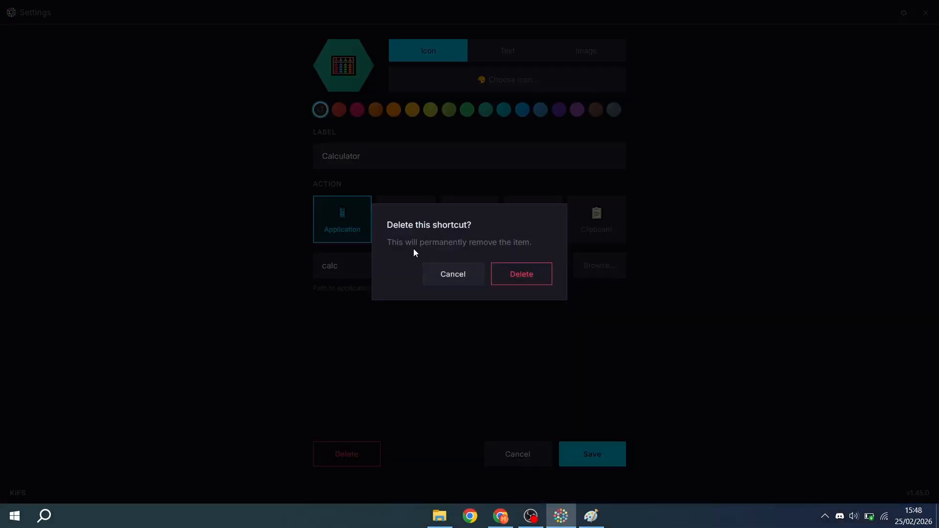
{"action": "left_click", "coordinate": [533, 282]}
{"action": "left_click", "coordinate": [425, 132]}
{"action": "left_click", "coordinate": [362, 453]}
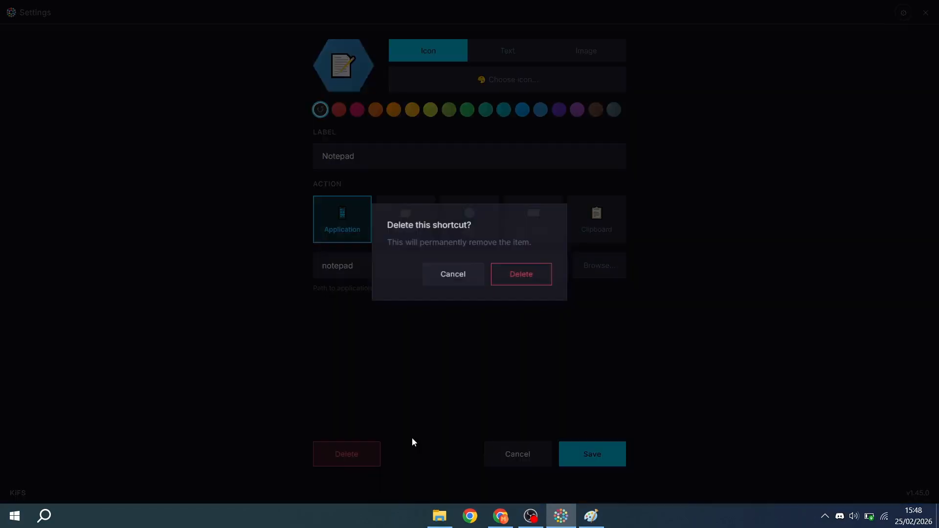
{"action": "left_click", "coordinate": [521, 274]}
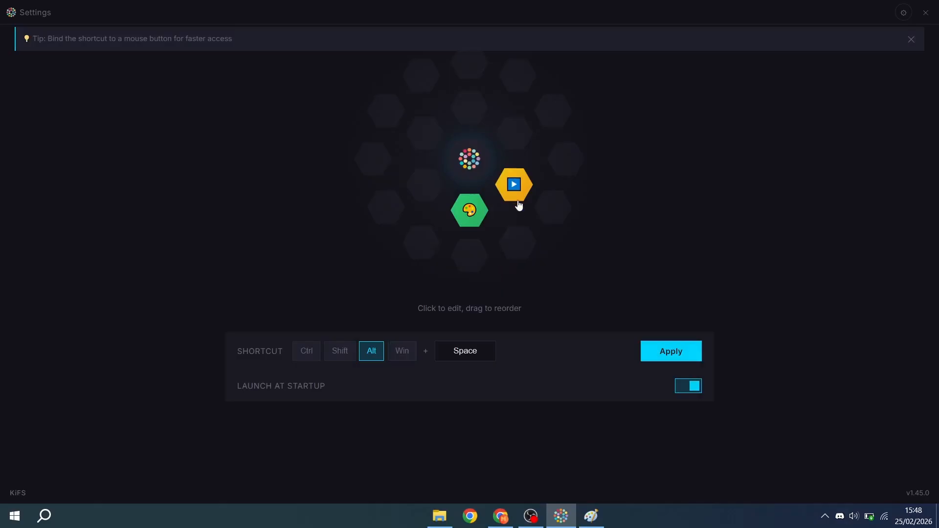
{"action": "left_click", "coordinate": [488, 208]}
{"action": "left_click", "coordinate": [346, 452]}
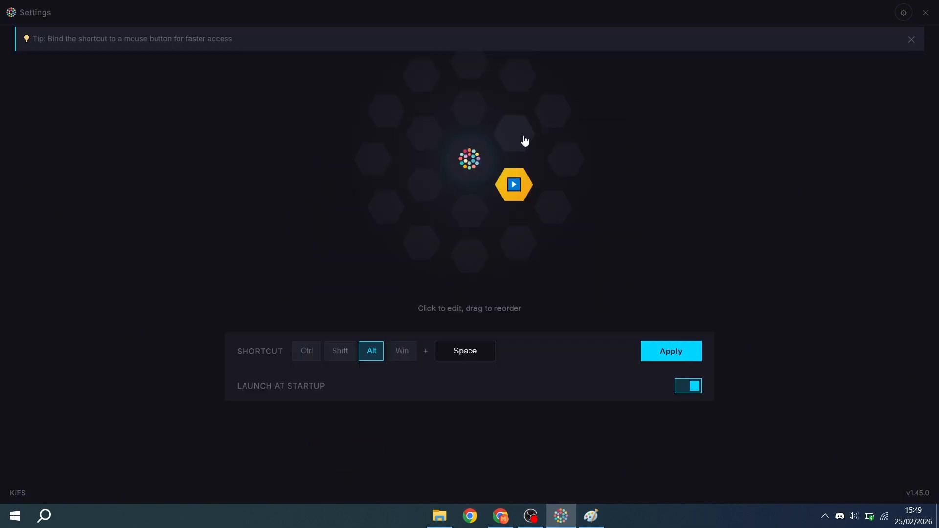
Step: Examine the appearance options for a new shortcut in an empty inner-ring slot: yellow colour, icon, text, image and the system icon set
{"action": "left_click", "coordinate": [522, 142]}
{"action": "left_click", "coordinate": [412, 109]}
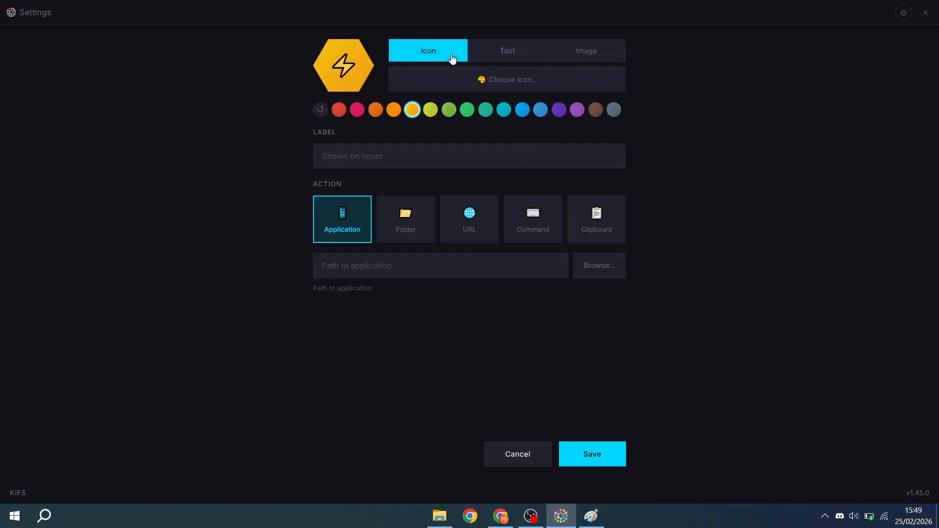
{"action": "left_click", "coordinate": [506, 51]}
{"action": "left_click", "coordinate": [562, 60]}
{"action": "left_click", "coordinate": [430, 54]}
{"action": "left_click", "coordinate": [524, 59]}
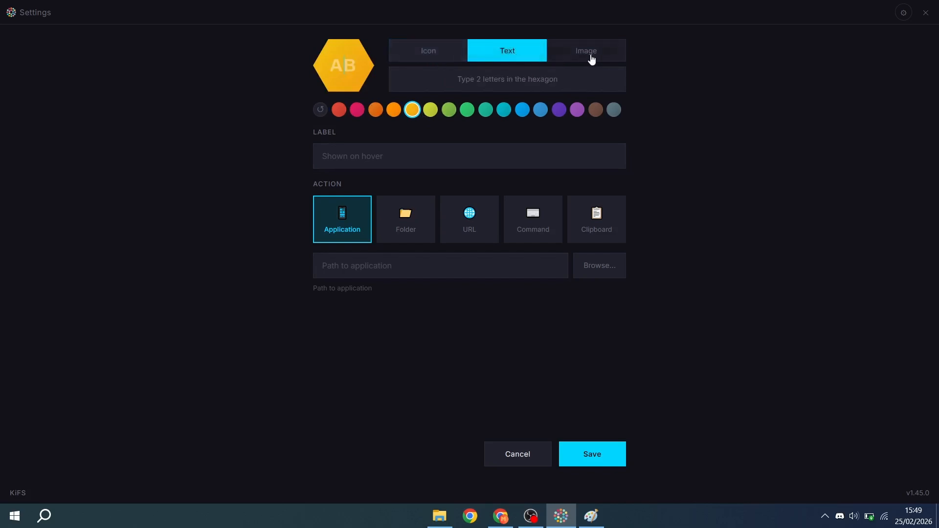
{"action": "left_click", "coordinate": [590, 59]}
{"action": "left_click", "coordinate": [428, 55]}
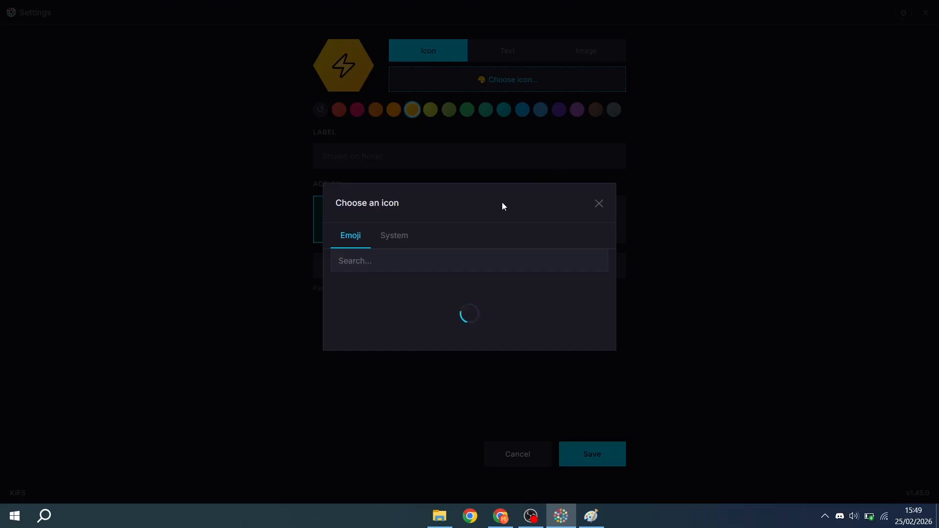
{"action": "left_click", "coordinate": [389, 120]}
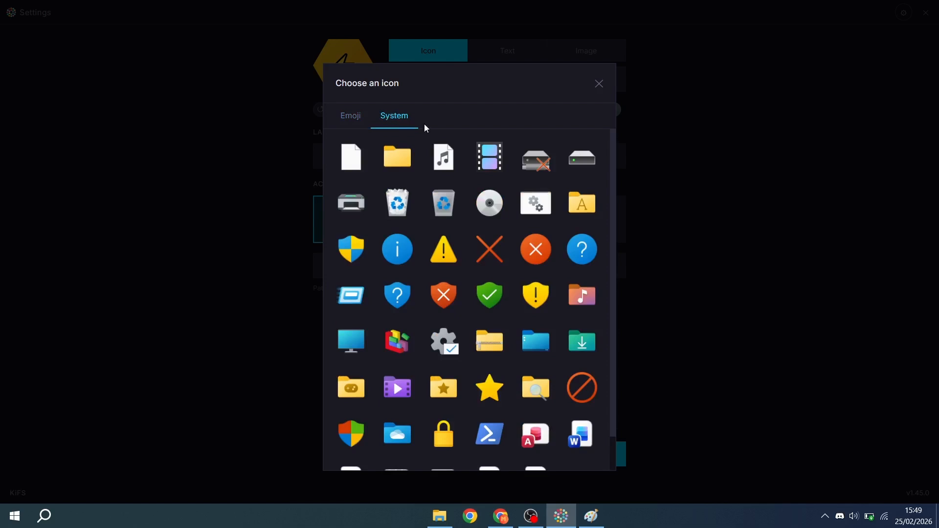
{"action": "scroll", "coordinate": [458, 185], "scroll_direction": "down", "scroll_amount": 1}
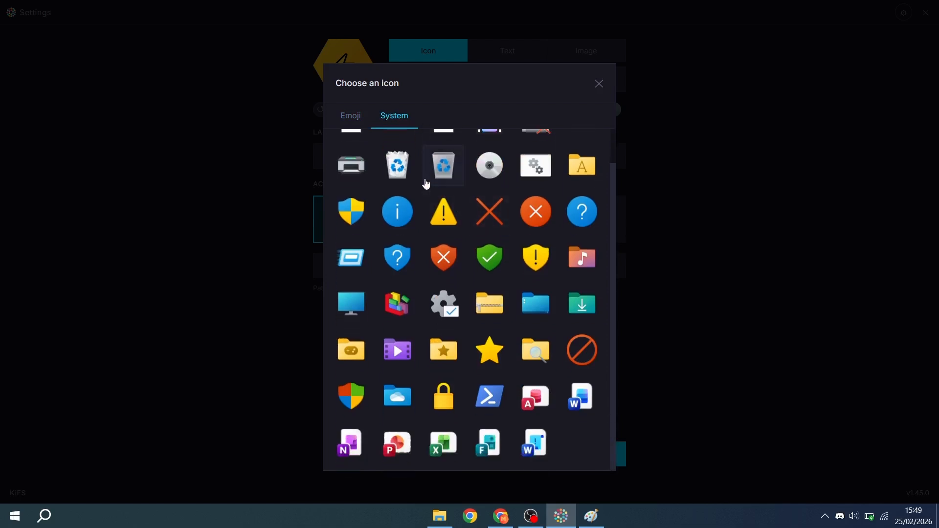
{"action": "scroll", "coordinate": [411, 187], "scroll_direction": "up", "scroll_amount": 1}
{"action": "key", "text": "Escape"}
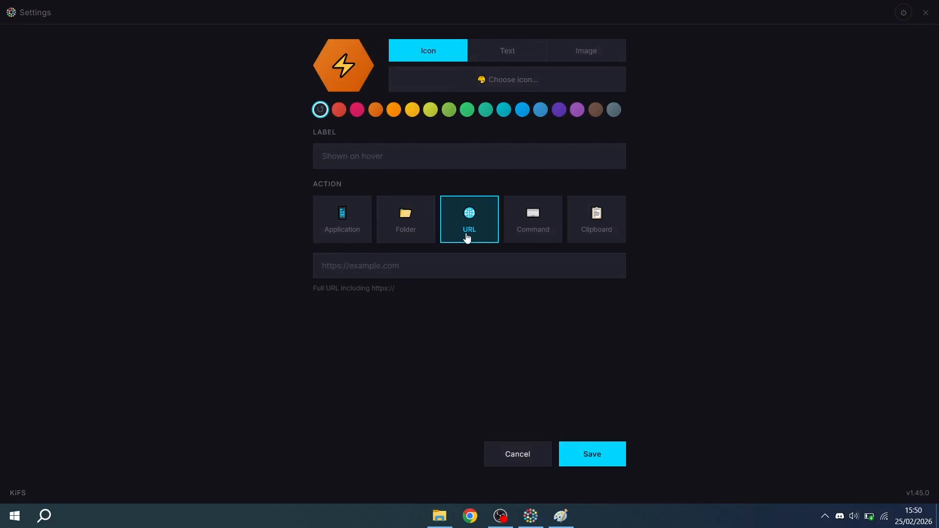
{"action": "left_click", "coordinate": [470, 230]}
{"action": "left_click", "coordinate": [394, 263]}
{"action": "type", "text": "https://studio.youtube.com/"}
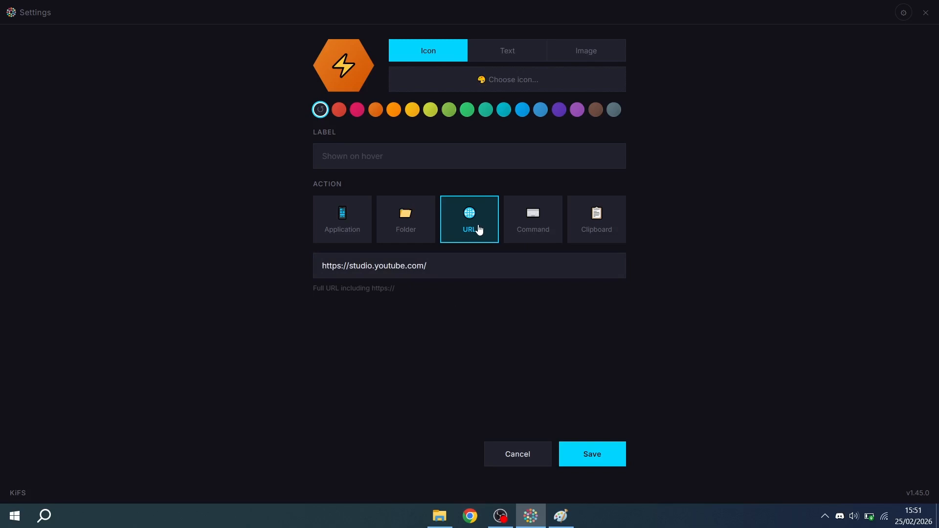
{"action": "left_click", "coordinate": [395, 162]}
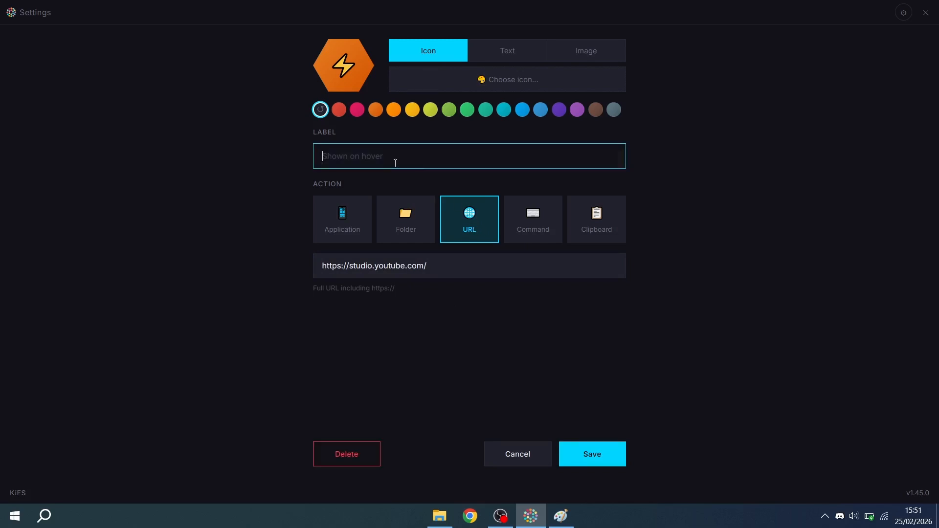
{"action": "type", "text": "yt studio"}
Step: Give the yt studio shortcut a red colour and the rising-chart emoji, searching the emoji set for "anal"
{"action": "left_click", "coordinate": [339, 111]}
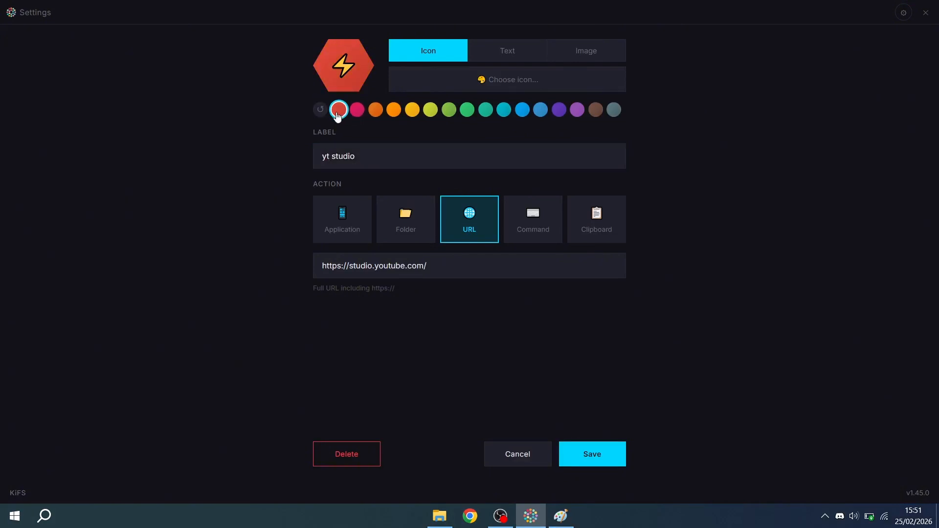
{"action": "left_click", "coordinate": [511, 83]}
{"action": "scroll", "coordinate": [504, 232], "scroll_direction": "down", "scroll_amount": 10}
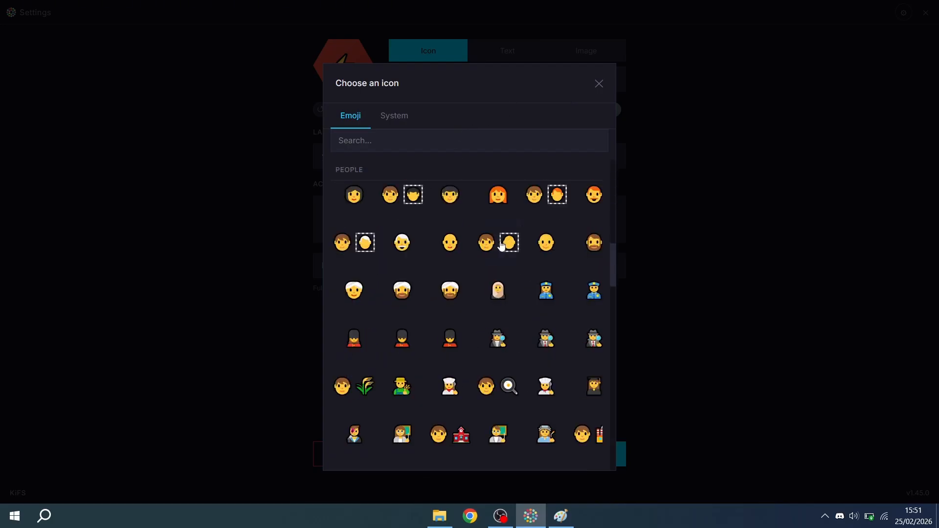
{"action": "type", "text": "anal"}
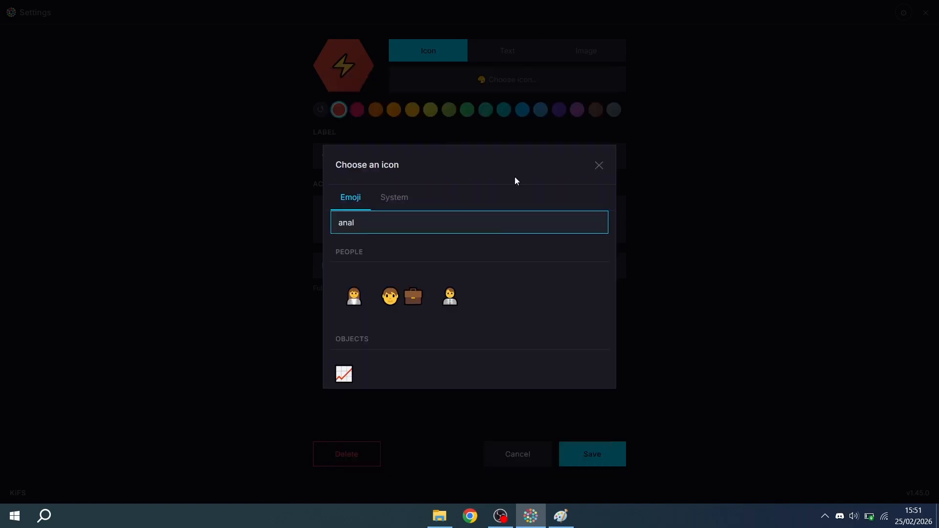
{"action": "left_click", "coordinate": [343, 377]}
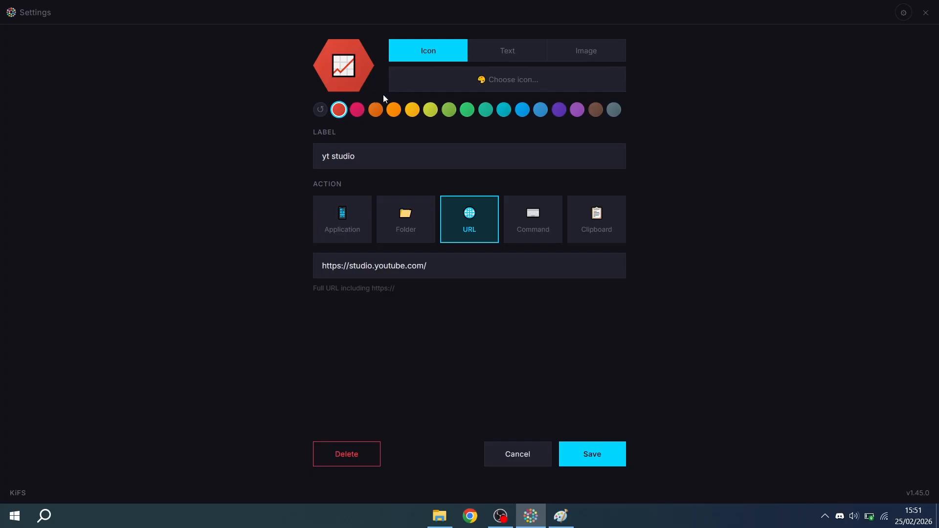
Step: Test the play-icon and lightning-bolt shortcuts from the hexagon launcher, closing the window each one opens
{"action": "key", "text": "alt+space"}
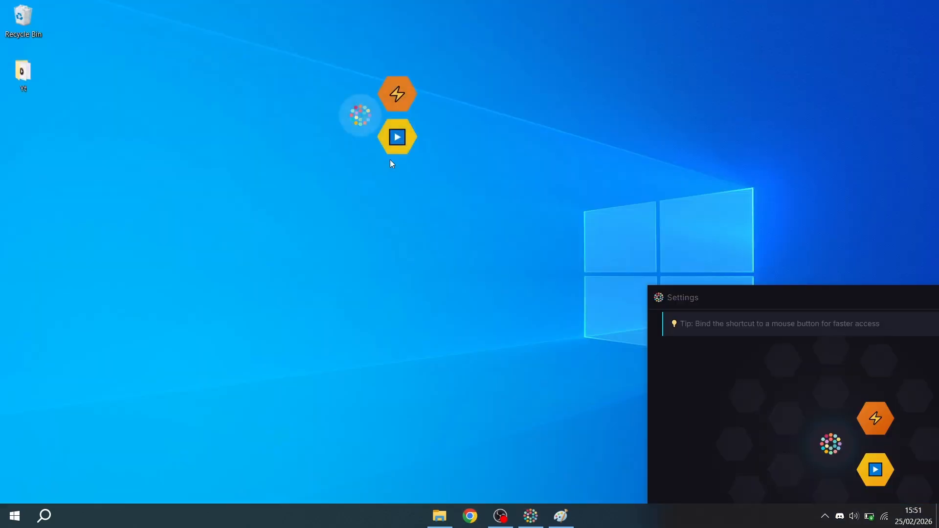
{"action": "left_click", "coordinate": [394, 146]}
{"action": "left_click", "coordinate": [922, 12]}
{"action": "key", "text": "alt+space"}
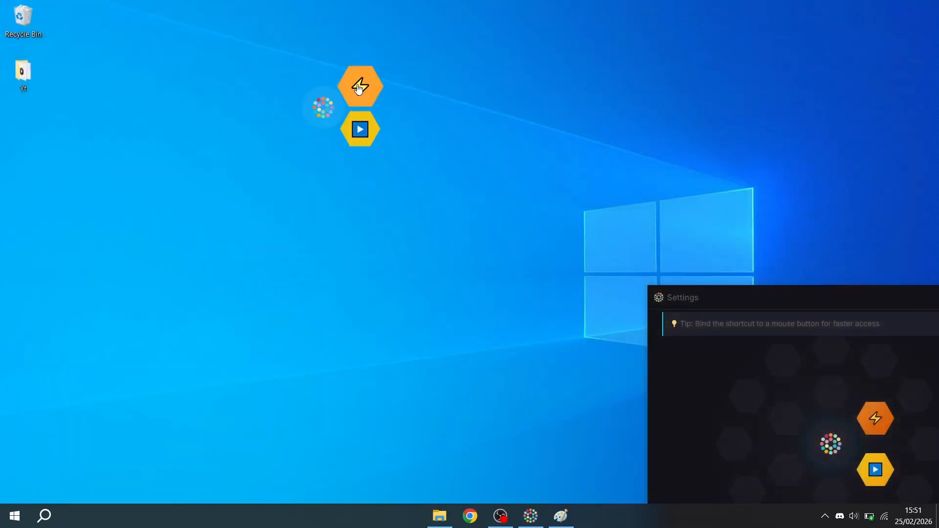
{"action": "left_click", "coordinate": [357, 90]}
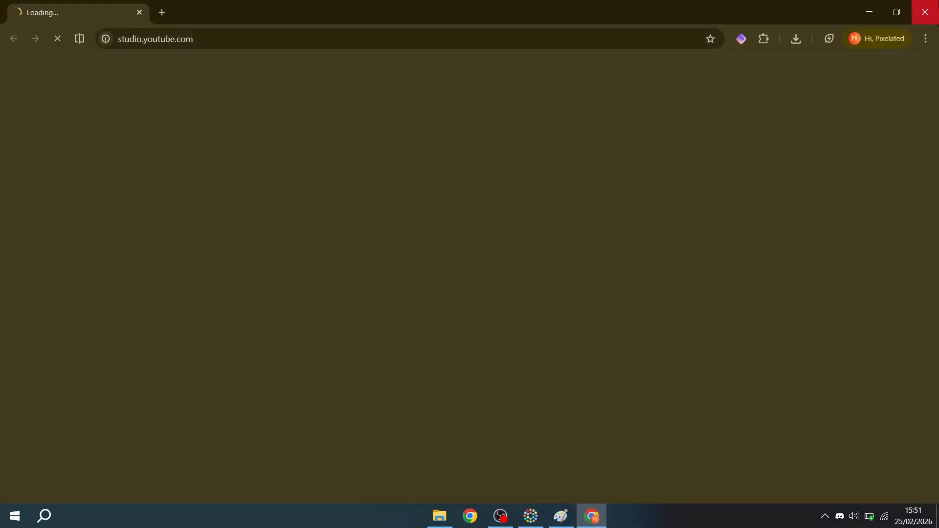
{"action": "left_click", "coordinate": [925, 12]}
Step: Maximize Settings, open an inner-ring slot for a new shortcut and set its action to a command using the Display system preset
{"action": "left_click_drag", "start_coordinate": [788, 293], "coordinate": [571, 1]}
{"action": "left_click", "coordinate": [524, 142]}
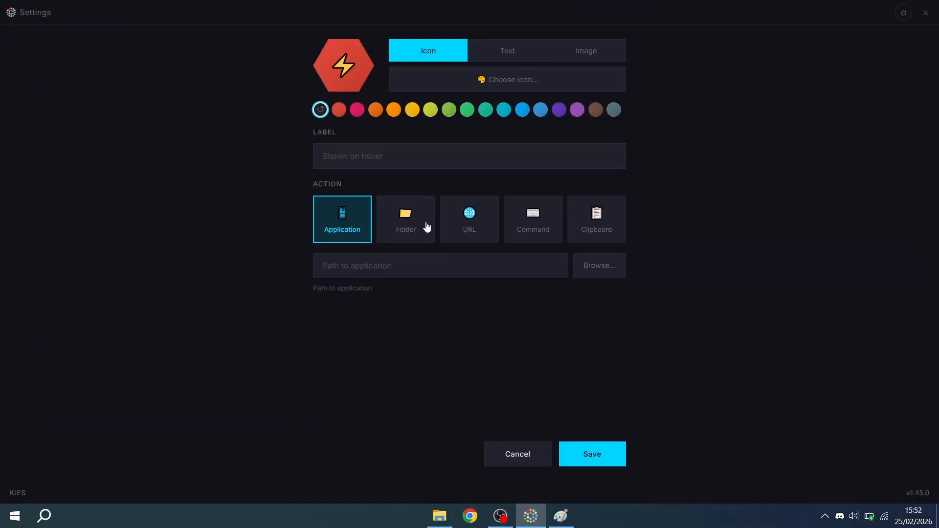
{"action": "left_click", "coordinate": [533, 226]}
{"action": "left_click", "coordinate": [489, 280]}
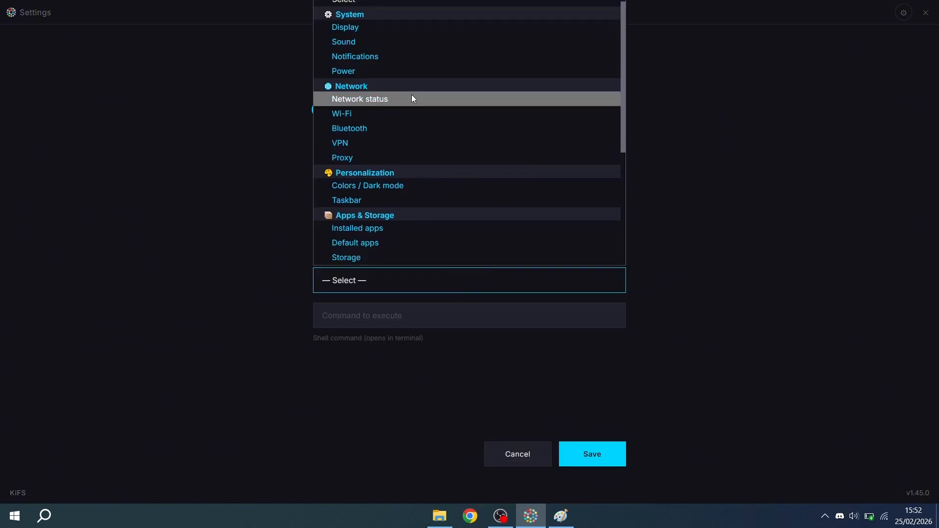
{"action": "scroll", "coordinate": [418, 50], "scroll_direction": "down", "scroll_amount": 3}
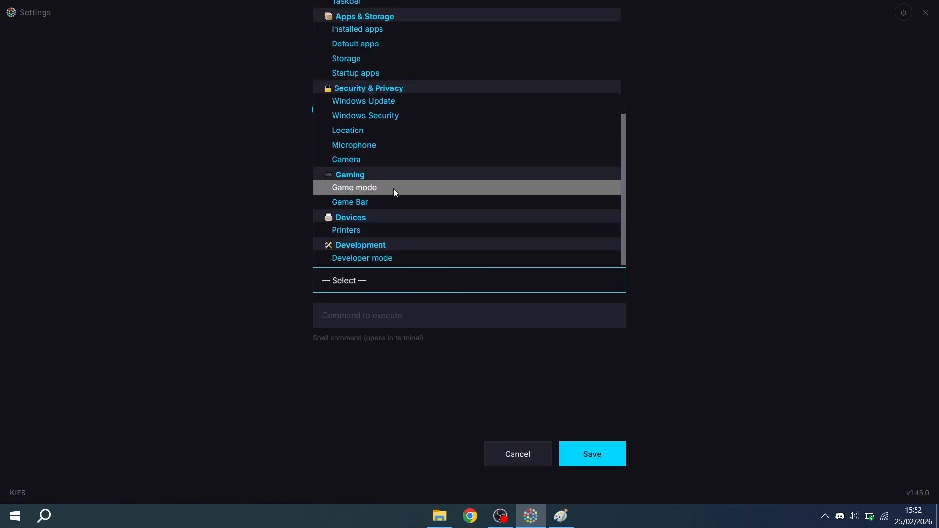
{"action": "scroll", "coordinate": [422, 242], "scroll_direction": "up", "scroll_amount": 5}
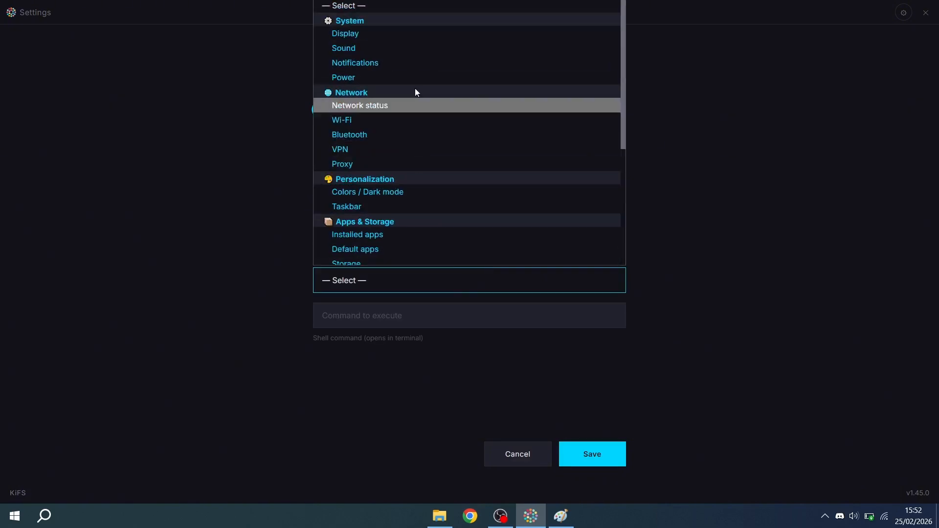
{"action": "left_click", "coordinate": [362, 34]}
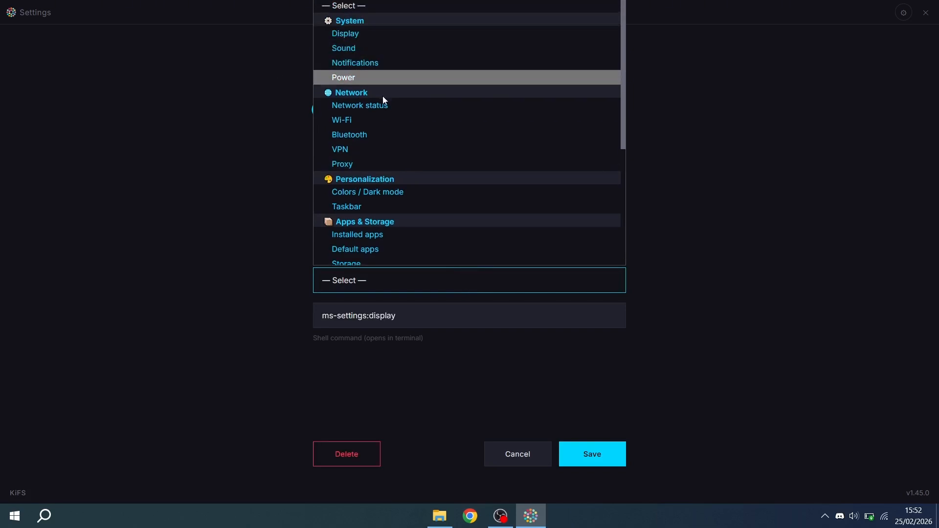
Step: Look through the Windows settings presets and change the new shortcut's action to Clipboard
{"action": "scroll", "coordinate": [401, 120], "scroll_direction": "down", "scroll_amount": 4}
{"action": "scroll", "coordinate": [401, 120], "scroll_direction": "up", "scroll_amount": 4}
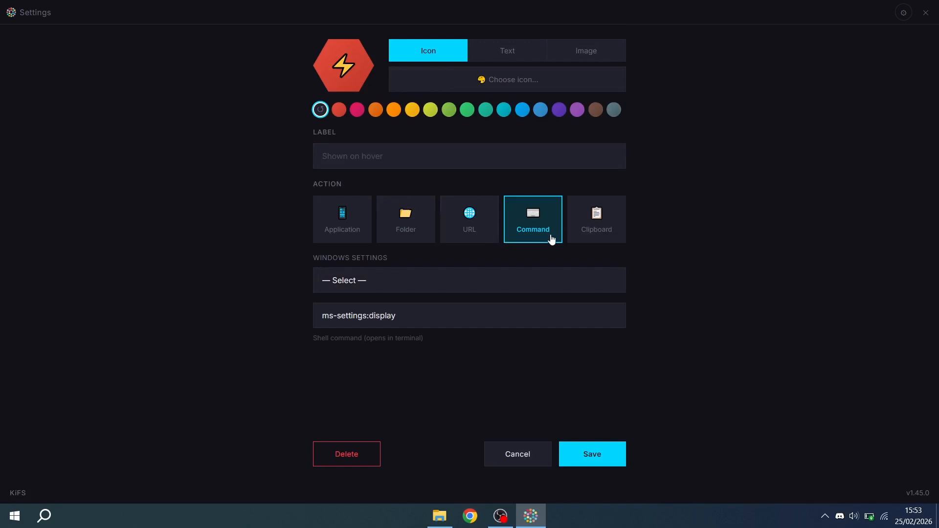
{"action": "left_click", "coordinate": [465, 226]}
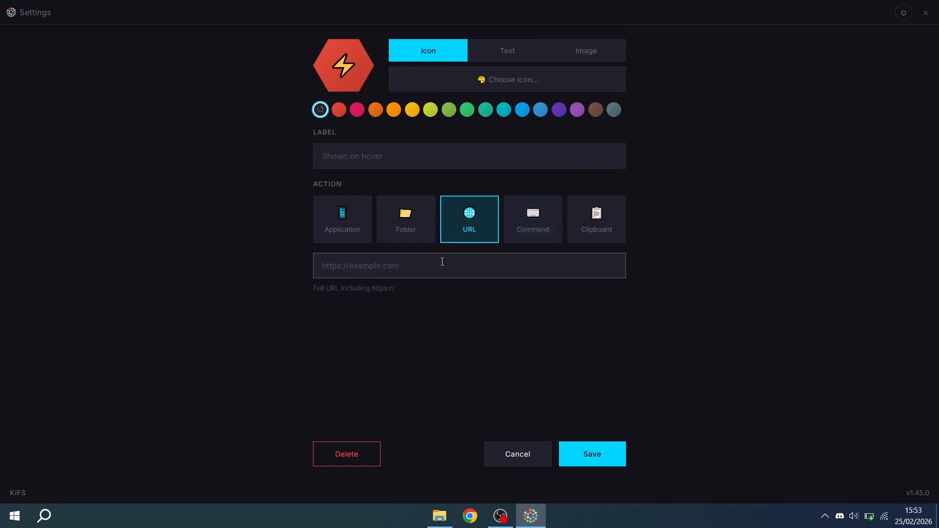
{"action": "left_click", "coordinate": [589, 219]}
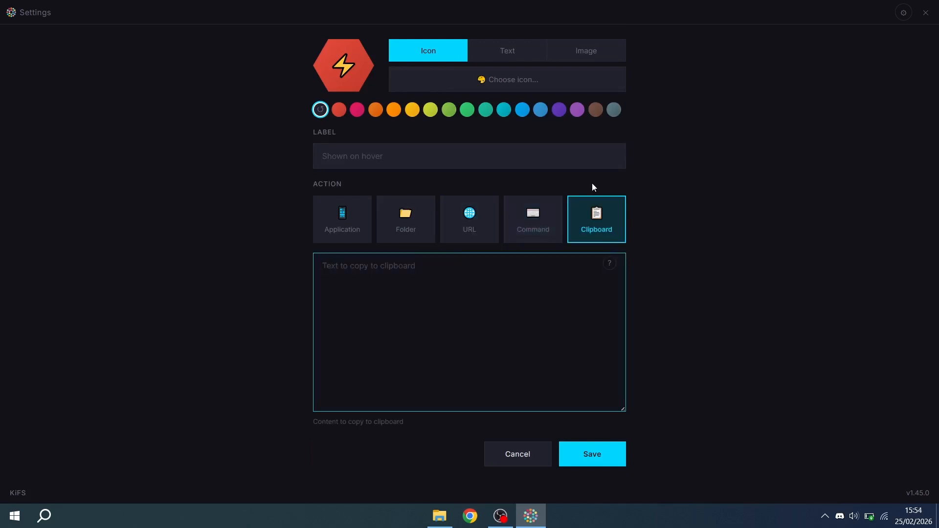
Step: Copy the {date} variable from the template variables list and paste it as the shortcut's clipboard text
{"action": "left_click", "coordinate": [609, 265]}
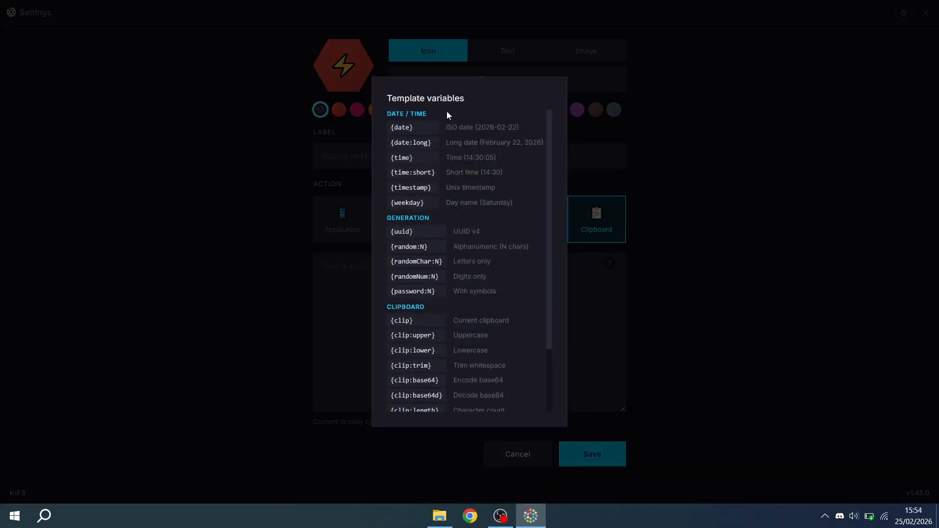
{"action": "left_click_drag", "start_coordinate": [414, 128], "coordinate": [389, 126]}
{"action": "left_click_drag", "start_coordinate": [414, 158], "coordinate": [380, 155]}
{"action": "left_click", "coordinate": [371, 126]}
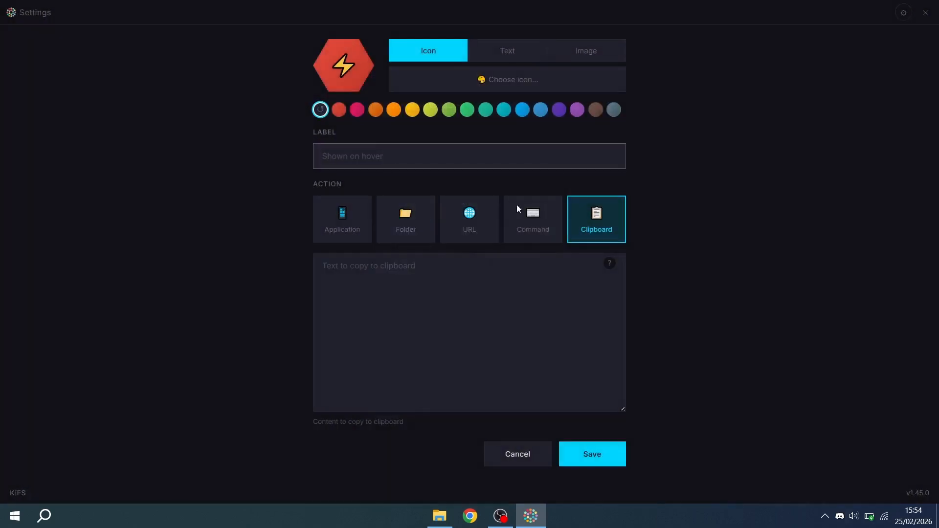
{"action": "left_click", "coordinate": [609, 264]}
{"action": "left_click", "coordinate": [410, 128]}
{"action": "key", "text": "ctrl+c"}
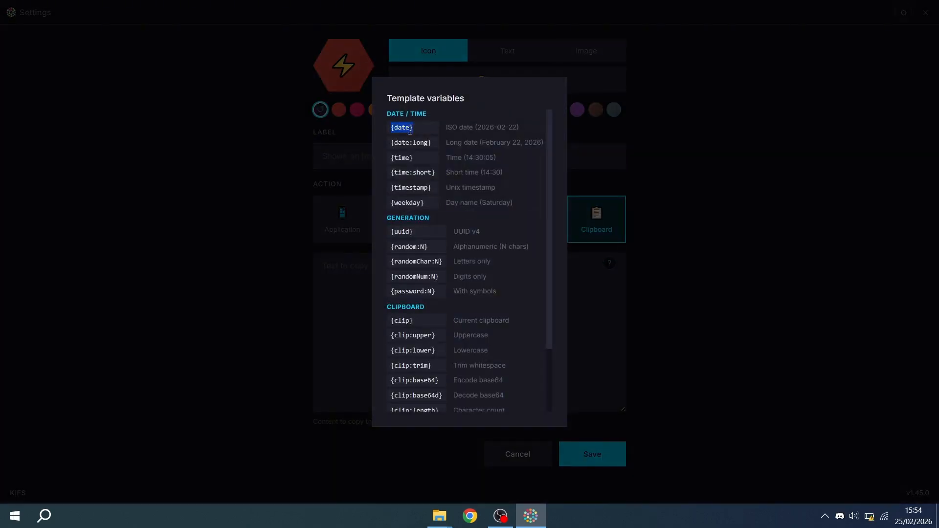
{"action": "left_click", "coordinate": [582, 324]}
{"action": "left_click", "coordinate": [461, 295]}
{"action": "key", "text": "ctrl+v"}
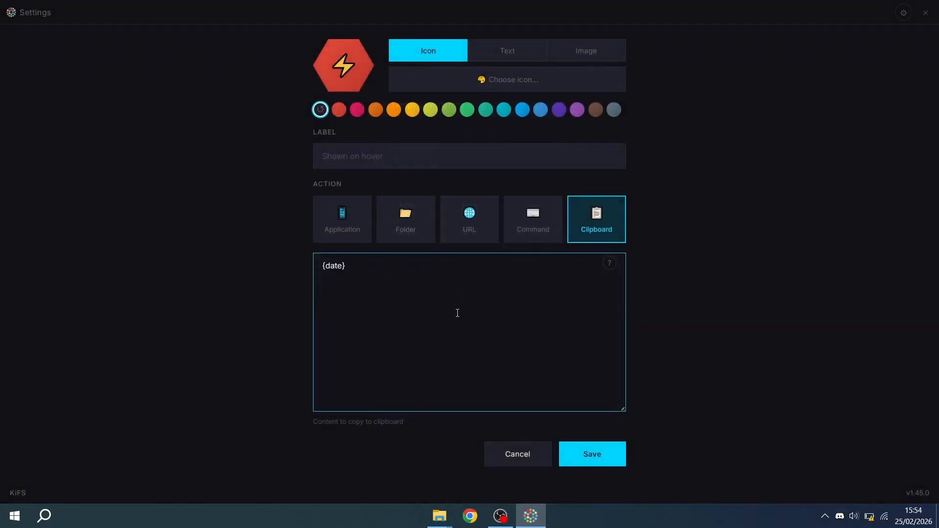
Step: Give the clipboard shortcut the calendar emoji found by searching "date", colour it cyan and save it
{"action": "left_click", "coordinate": [490, 88]}
{"action": "left_click", "coordinate": [446, 137]}
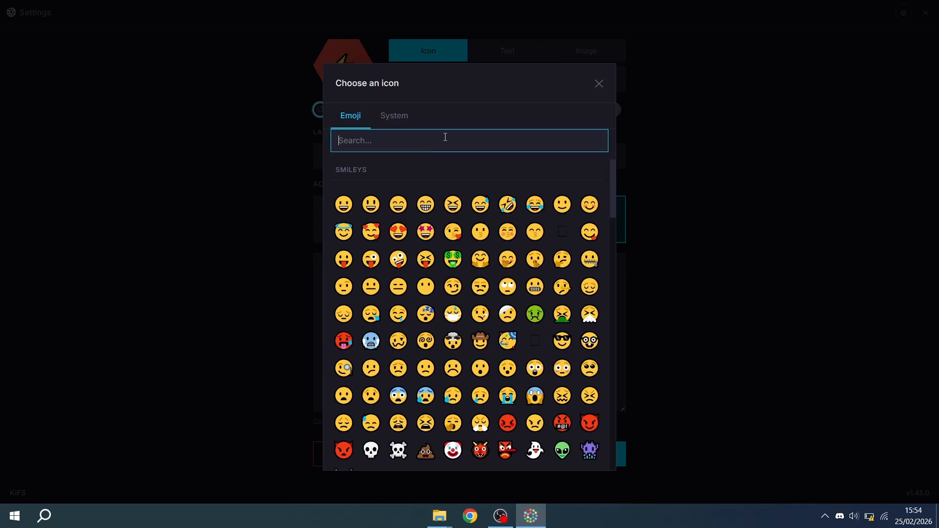
{"action": "type", "text": "cale"}
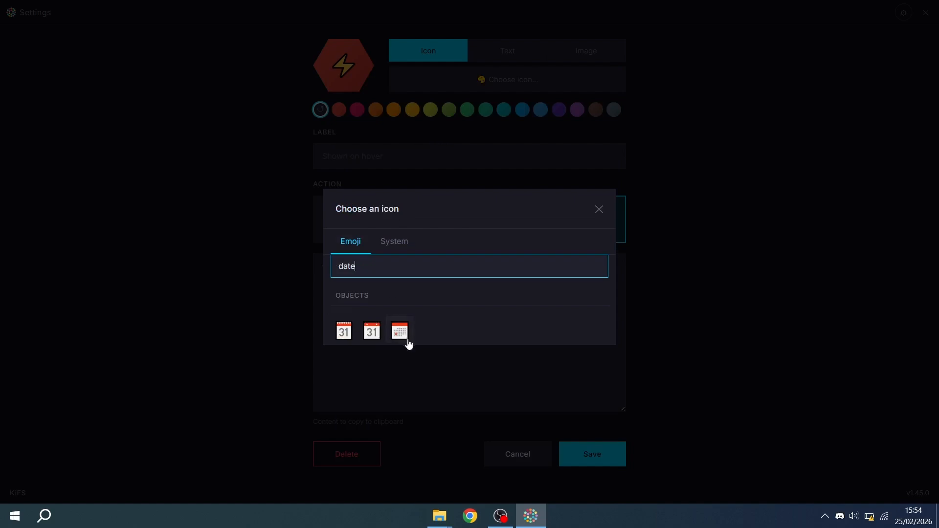
{"action": "left_click", "coordinate": [402, 332]}
{"action": "left_click", "coordinate": [504, 112]}
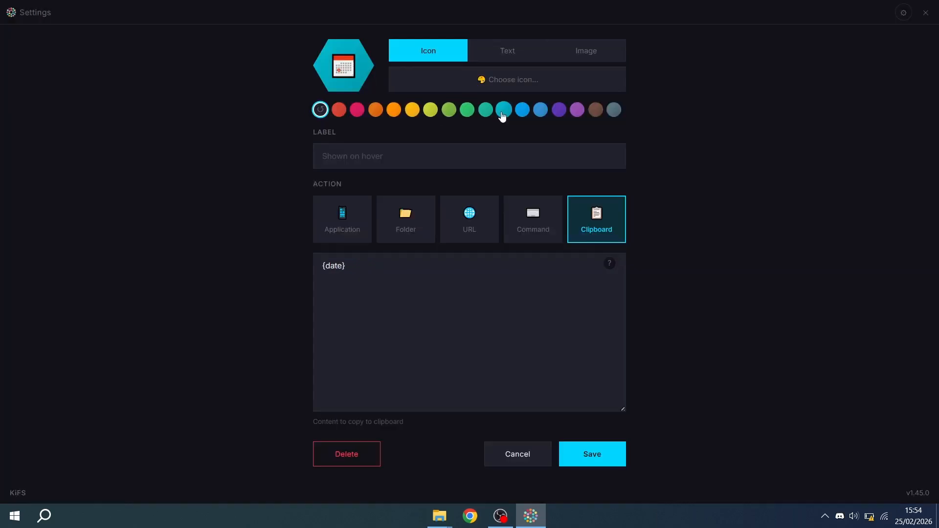
{"action": "left_click", "coordinate": [610, 461]}
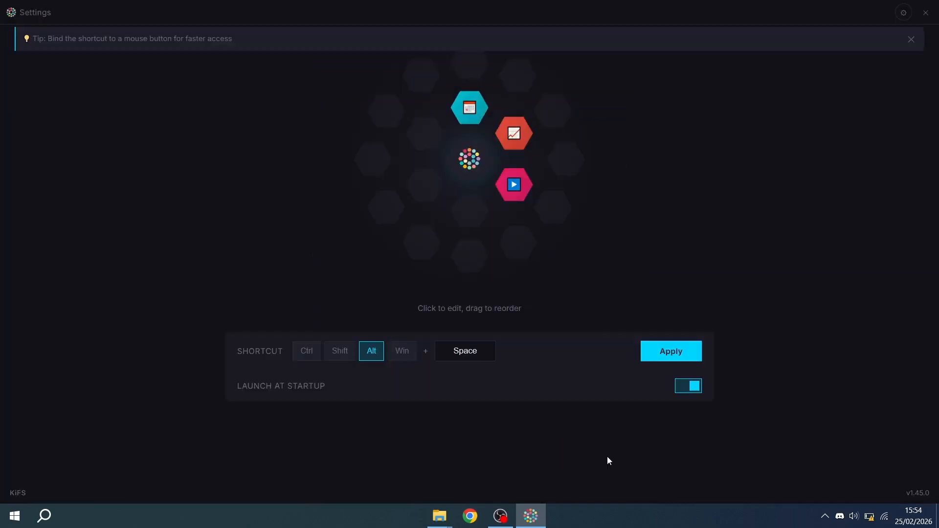
Step: Reopen the calendar shortcut, label it "copy date" and save it
{"action": "left_click", "coordinate": [469, 105]}
{"action": "left_click", "coordinate": [420, 157]}
{"action": "type", "text": "d"}
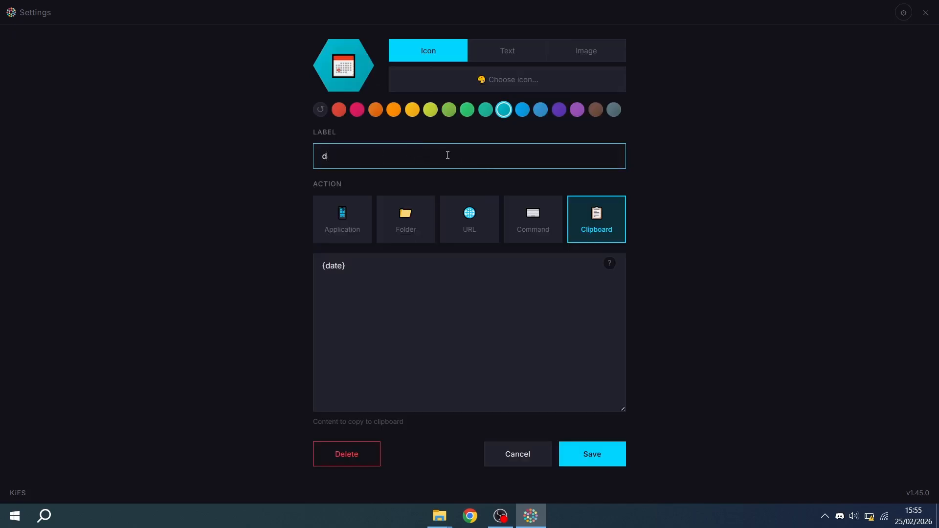
{"action": "type", "text": "opy date"}
{"action": "left_click", "coordinate": [601, 456]}
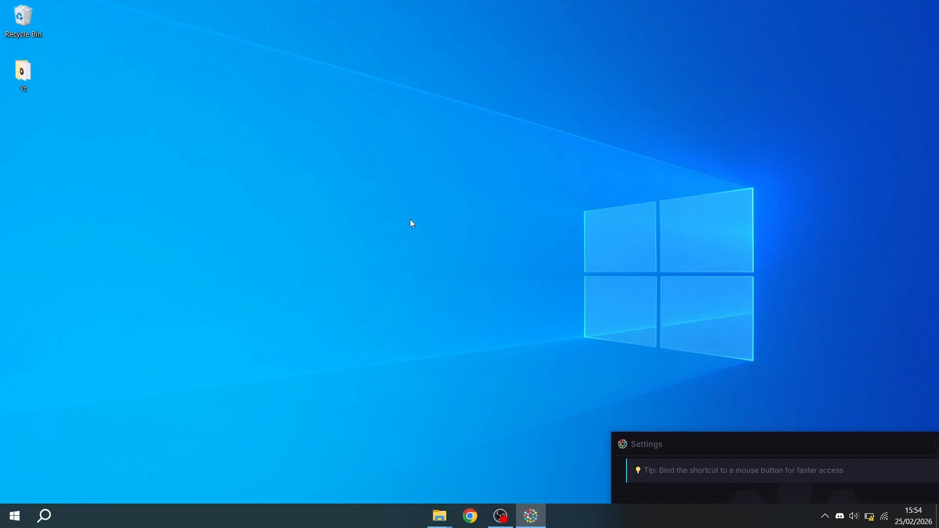
Step: Run the calendar shortcut from the hexagon launcher and check the copied date by pasting it into Windows search
{"action": "key", "text": "ctrl+space"}
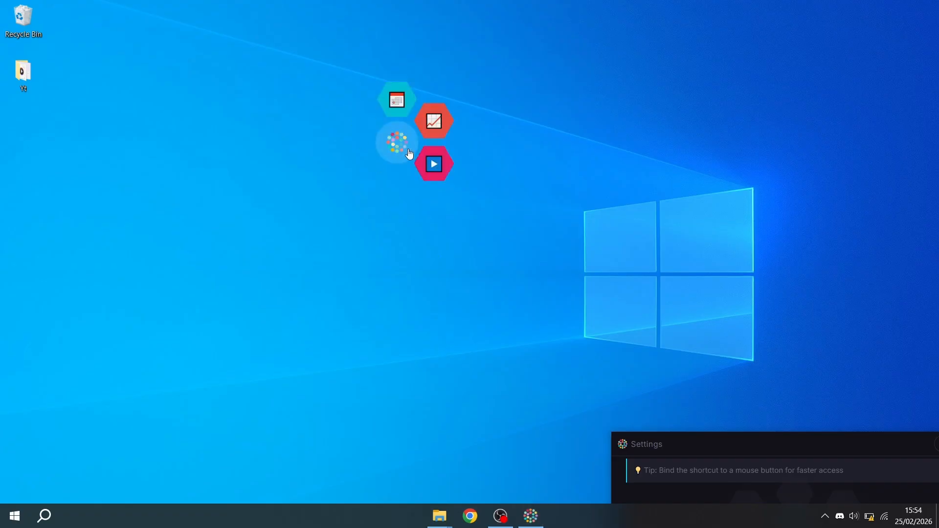
{"action": "left_click", "coordinate": [394, 102]}
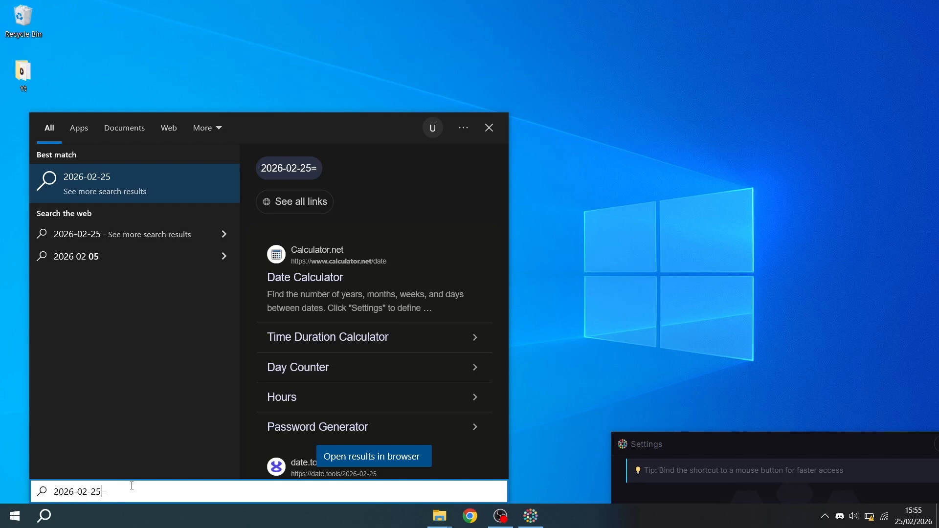
{"action": "left_click_drag", "start_coordinate": [631, 444], "coordinate": [337, 1]}
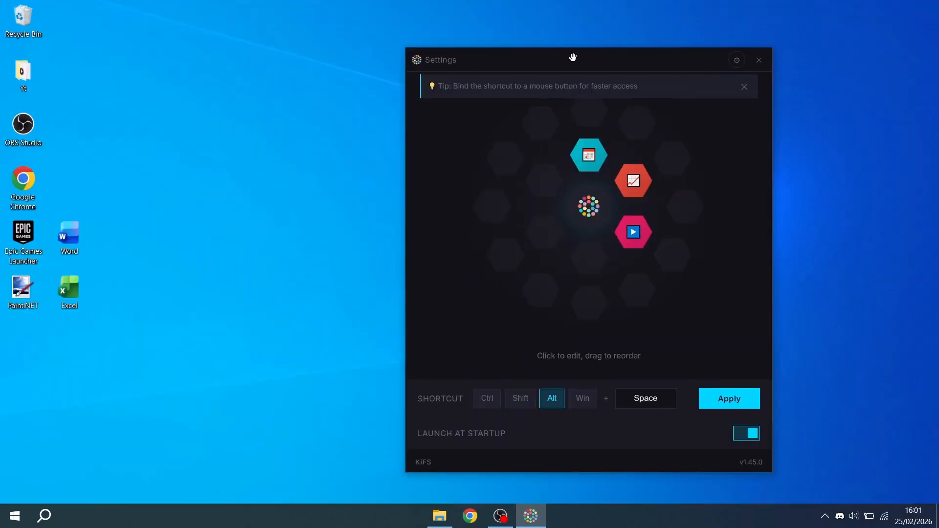
{"action": "left_click_drag", "start_coordinate": [572, 58], "coordinate": [356, 51]}
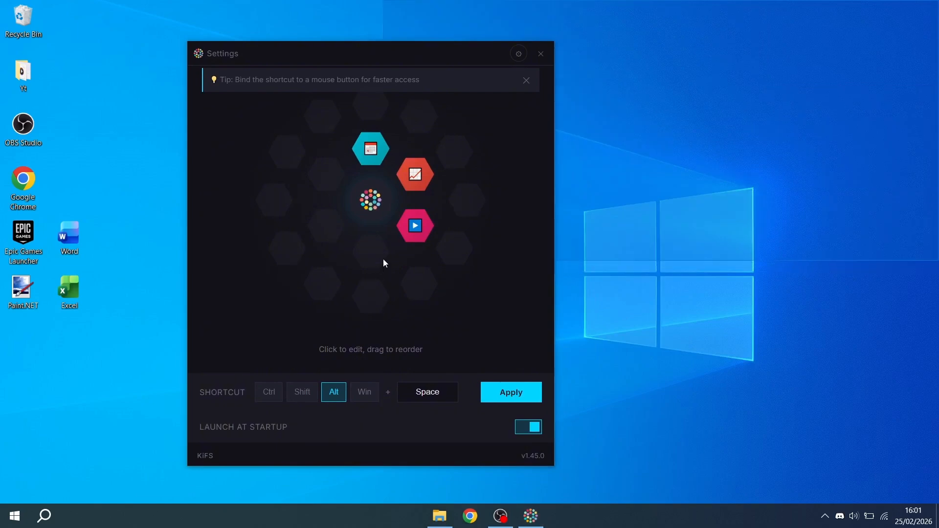
{"action": "left_click_drag", "start_coordinate": [224, 55], "coordinate": [239, 55]}
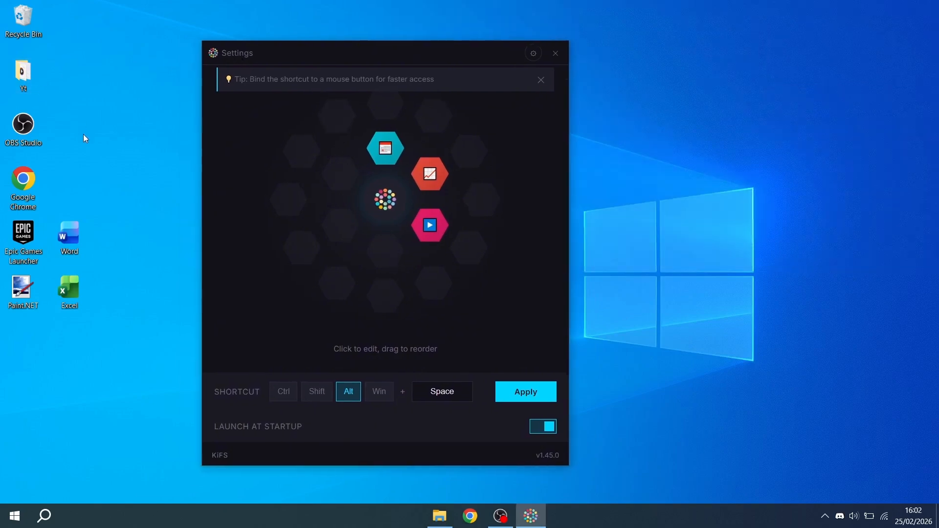
{"action": "left_click_drag", "start_coordinate": [90, 64], "coordinate": [4, 375]}
{"action": "left_click", "coordinate": [62, 333]}
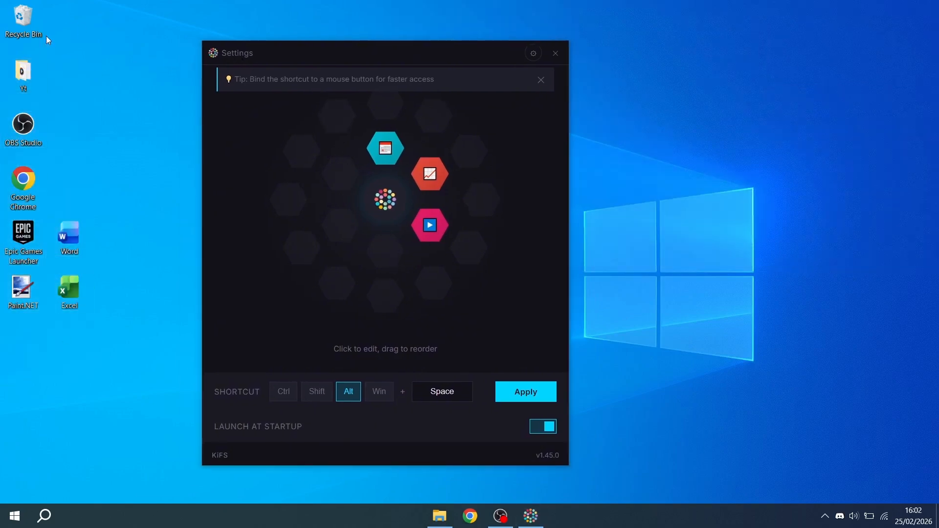
{"action": "left_click_drag", "start_coordinate": [374, 61], "coordinate": [870, 503]}
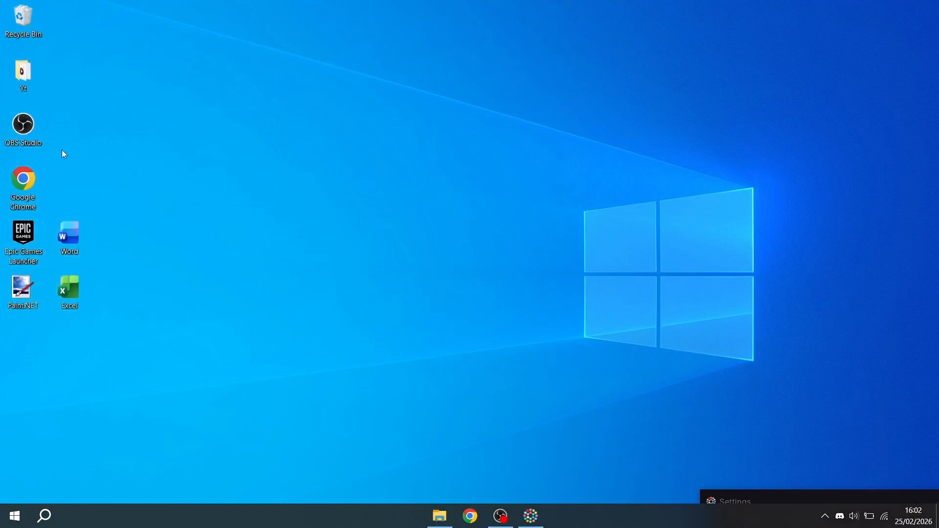
{"action": "left_click_drag", "start_coordinate": [74, 63], "coordinate": [3, 313]}
{"action": "left_click", "coordinate": [505, 323]}
{"action": "left_click_drag", "start_coordinate": [797, 499], "coordinate": [291, 64]}
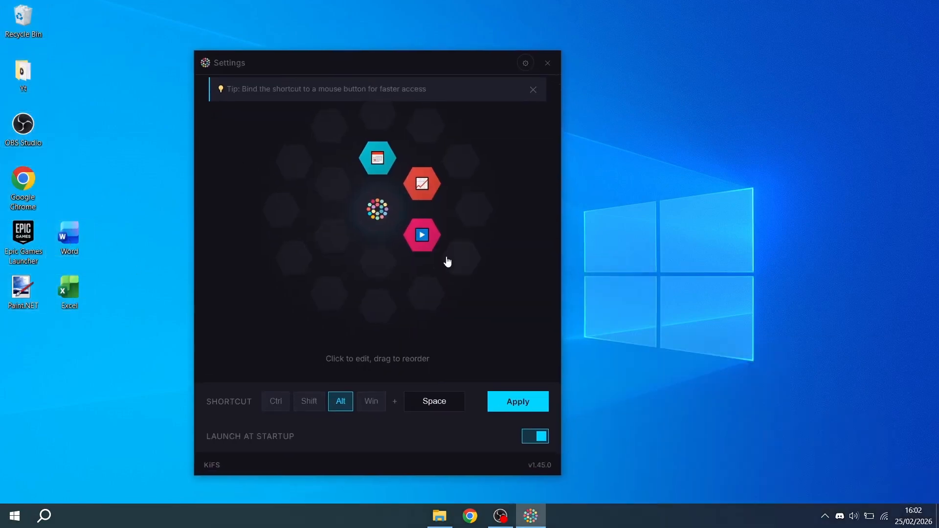
{"action": "left_click", "coordinate": [721, 214]}
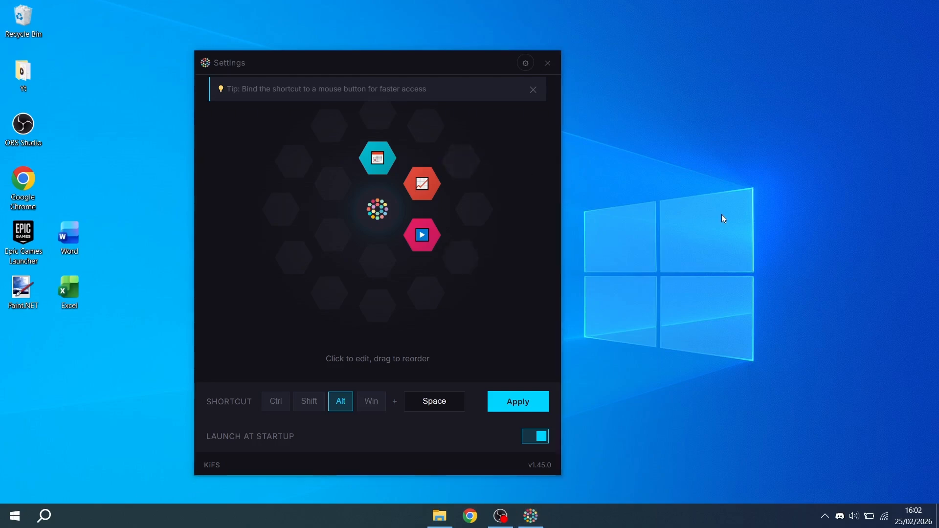
Step: Open the hexagon launcher over the empty desktop and dismiss it again
{"action": "key", "text": "alt+space"}
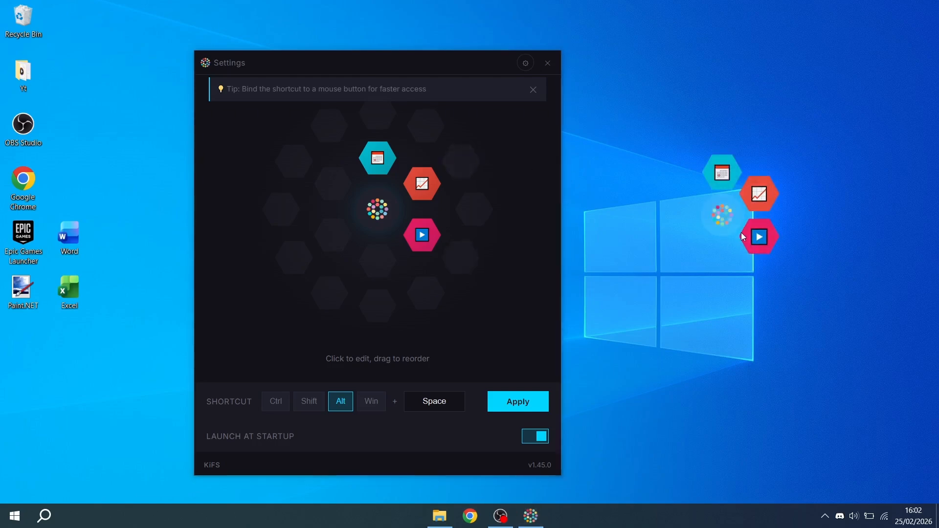
{"action": "key", "text": "alt+space"}
{"action": "left_click_drag", "start_coordinate": [39, 179], "coordinate": [1, 416]}
{"action": "left_click", "coordinate": [69, 419]}
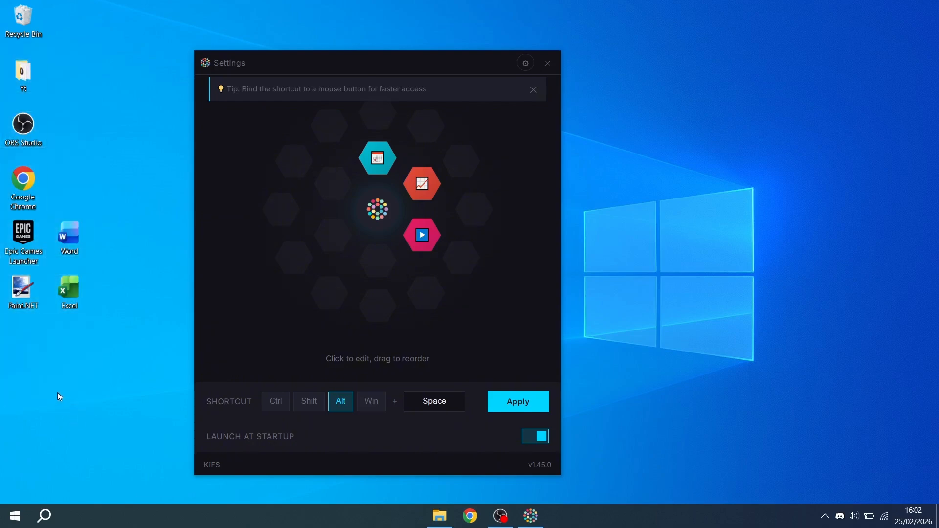
Step: Start a Folder shortcut in an empty hexagon slot and move the Yt folder from the desktop into Documents
{"action": "left_click", "coordinate": [406, 251]}
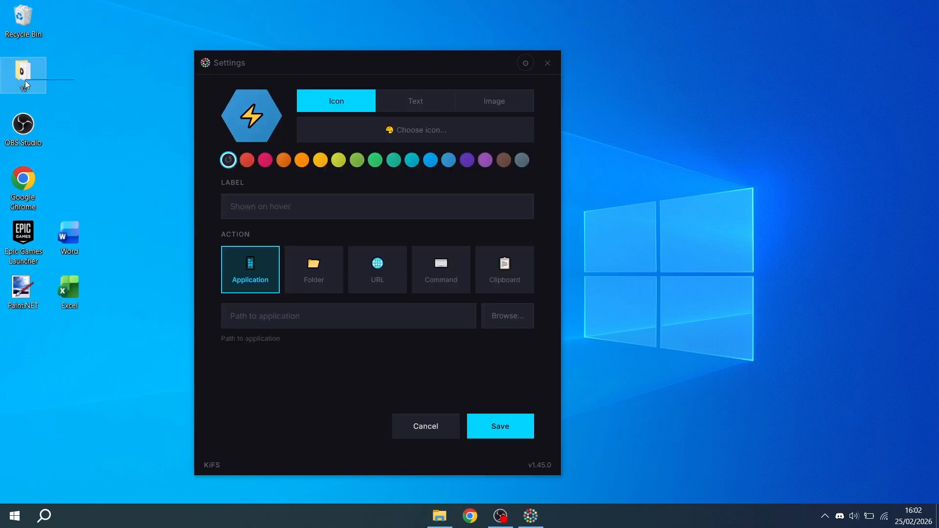
{"action": "left_click", "coordinate": [316, 272]}
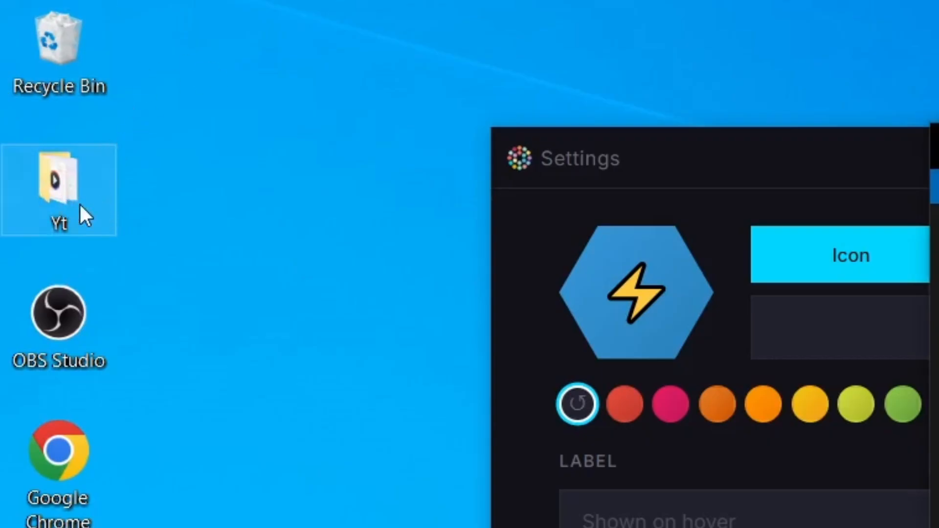
{"action": "left_click_drag", "start_coordinate": [65, 197], "coordinate": [642, 307]}
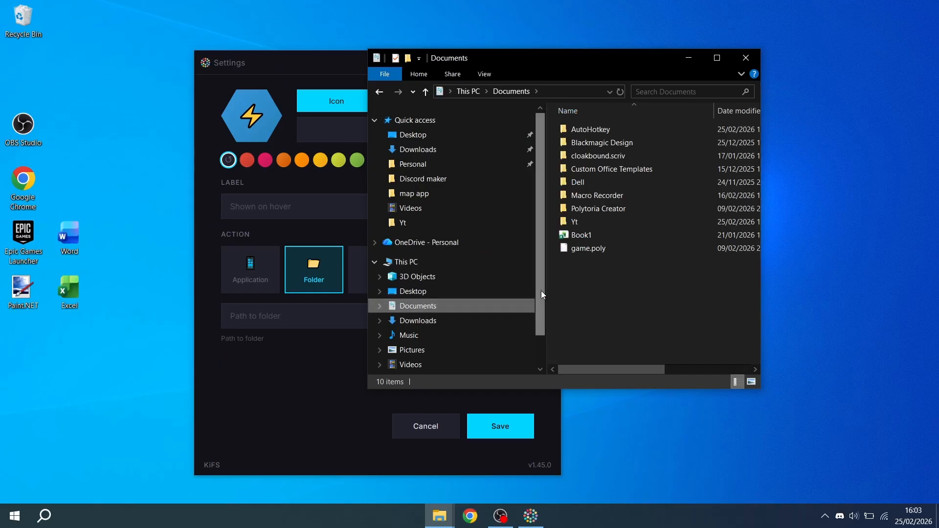
Step: Copy the path of the Yt folder in Documents and set it as the new shortcut's folder path
{"action": "double_click", "coordinate": [582, 222]}
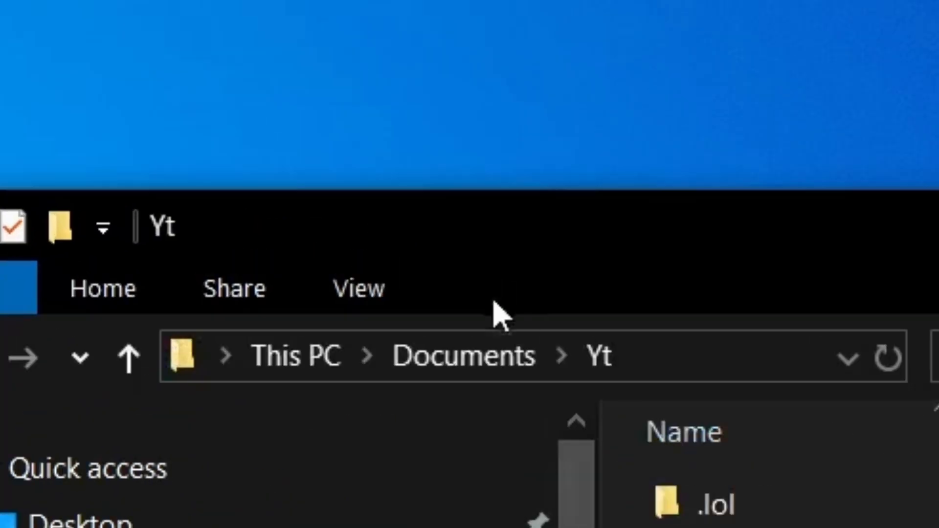
{"action": "left_click", "coordinate": [635, 356]}
{"action": "key", "text": "ctrl+c"}
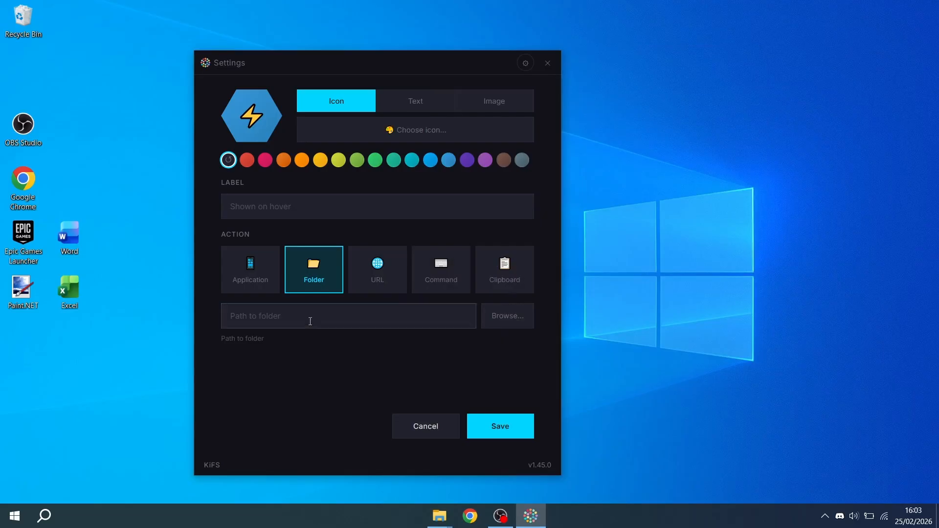
{"action": "left_click", "coordinate": [310, 320]}
{"action": "key", "text": "ctrl+v"}
Step: Label the shortcut "youtube folder" and give it the plain yellow folder icon from the system icons
{"action": "left_click", "coordinate": [448, 214]}
{"action": "type", "text": "youtu"}
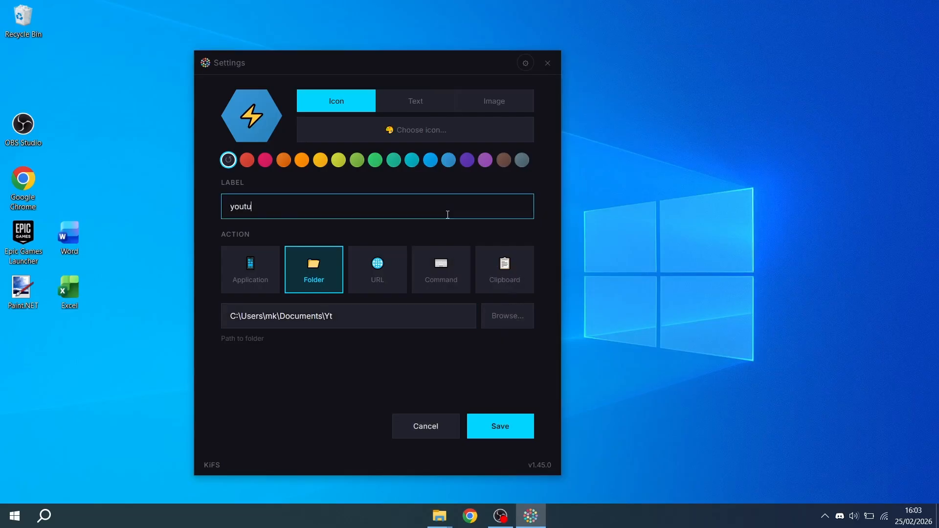
{"action": "type", "text": "be folder"}
{"action": "left_click", "coordinate": [397, 127]}
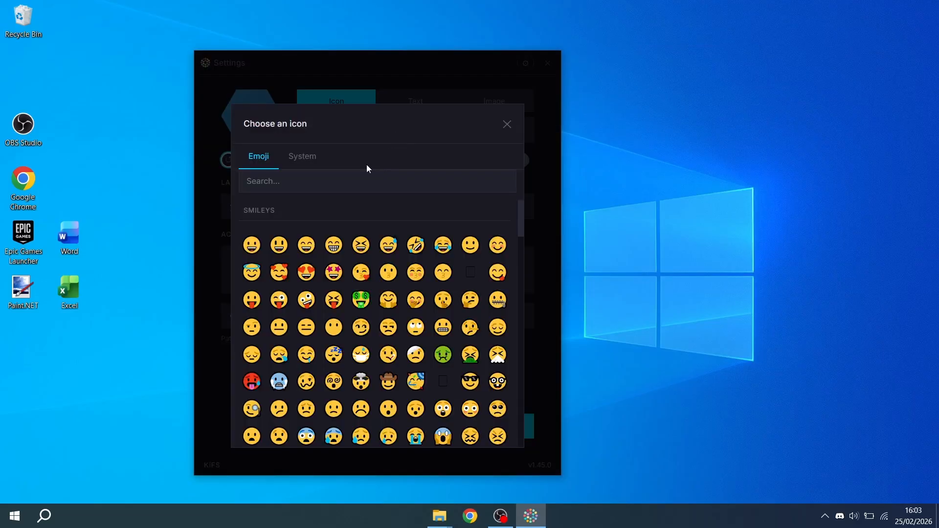
{"action": "left_click", "coordinate": [297, 157]}
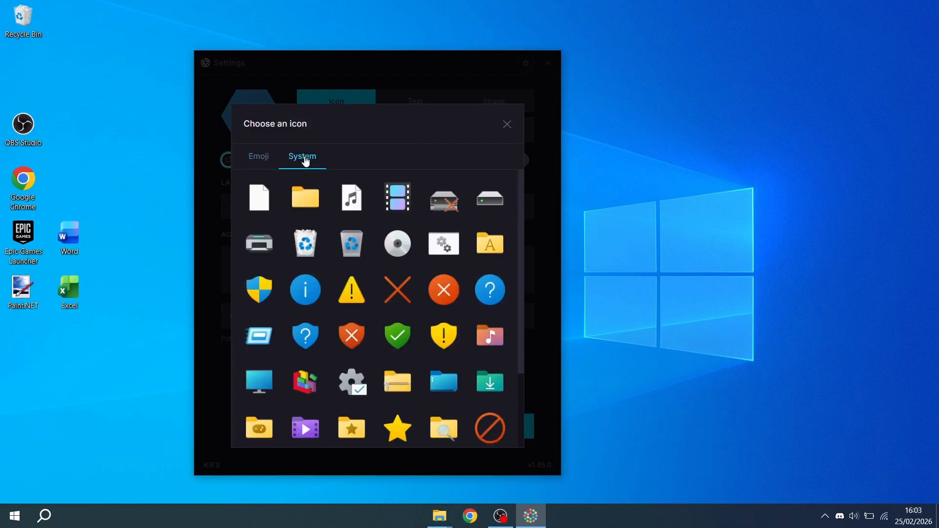
{"action": "left_click", "coordinate": [306, 194]}
Step: Try brown, purple and teal as the folder shortcut's colour and reset it to the default
{"action": "left_click", "coordinate": [503, 159]}
{"action": "left_click", "coordinate": [485, 160]}
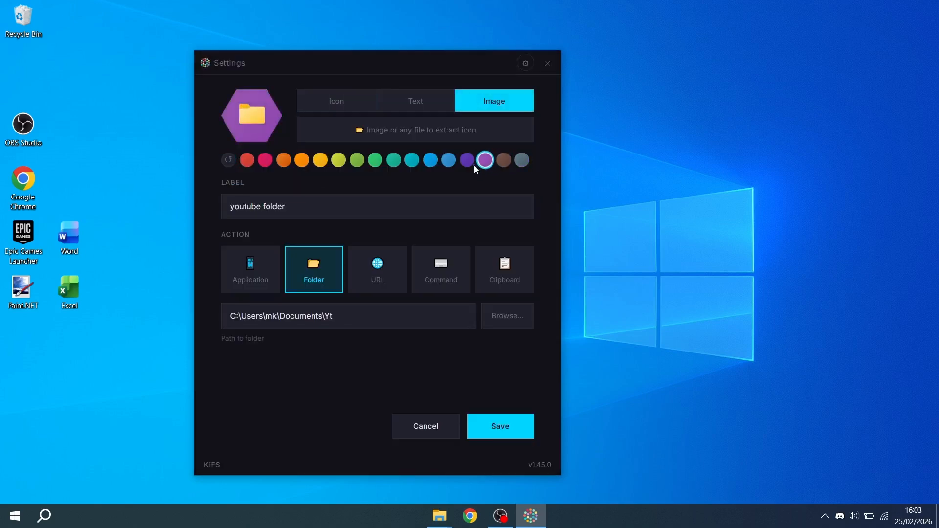
{"action": "left_click", "coordinate": [394, 160]}
{"action": "left_click", "coordinate": [229, 160]}
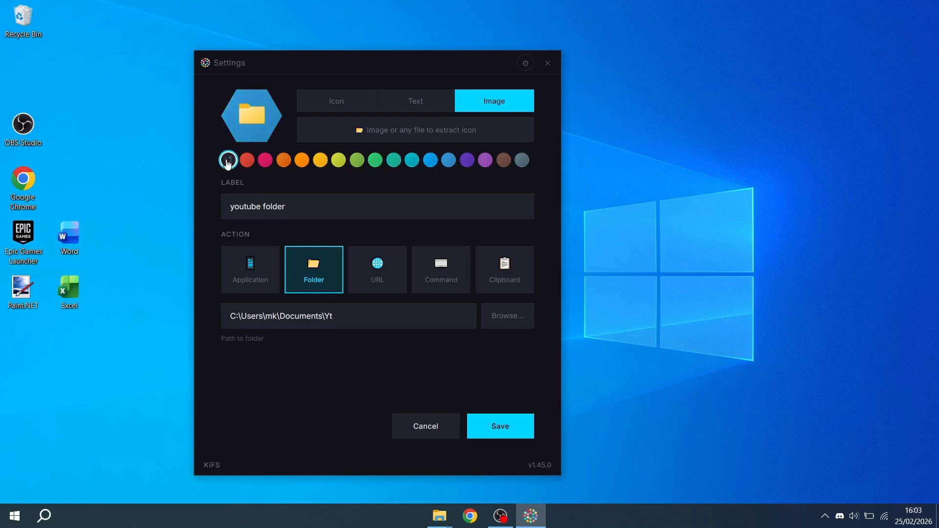
{"action": "left_click", "coordinate": [527, 162]}
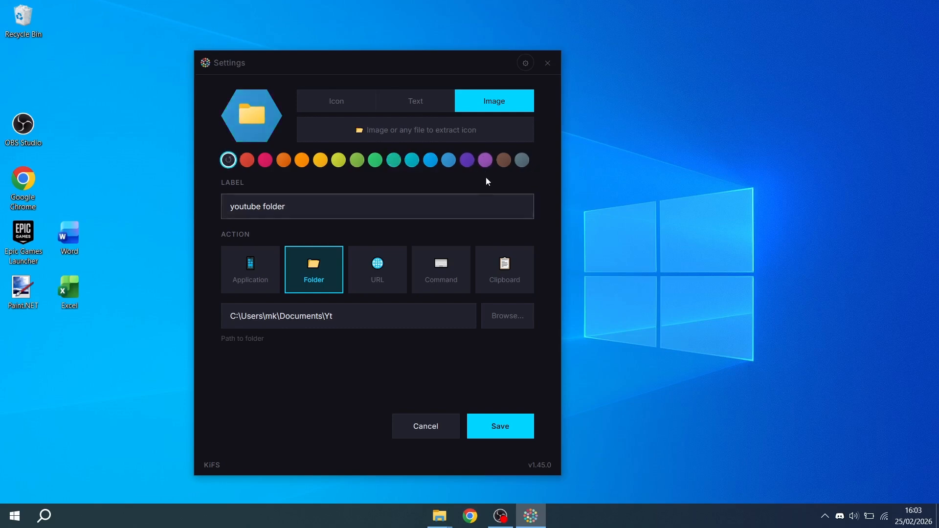
Step: Save the youtube folder shortcut and open the folder from the hexagon launcher
{"action": "left_click", "coordinate": [506, 416]}
{"action": "key", "text": "alt+space"}
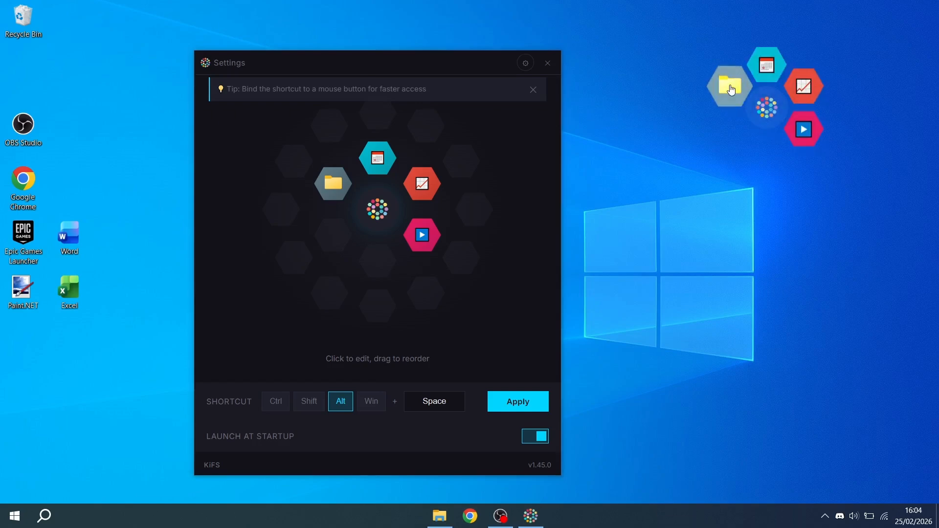
{"action": "left_click", "coordinate": [736, 89]}
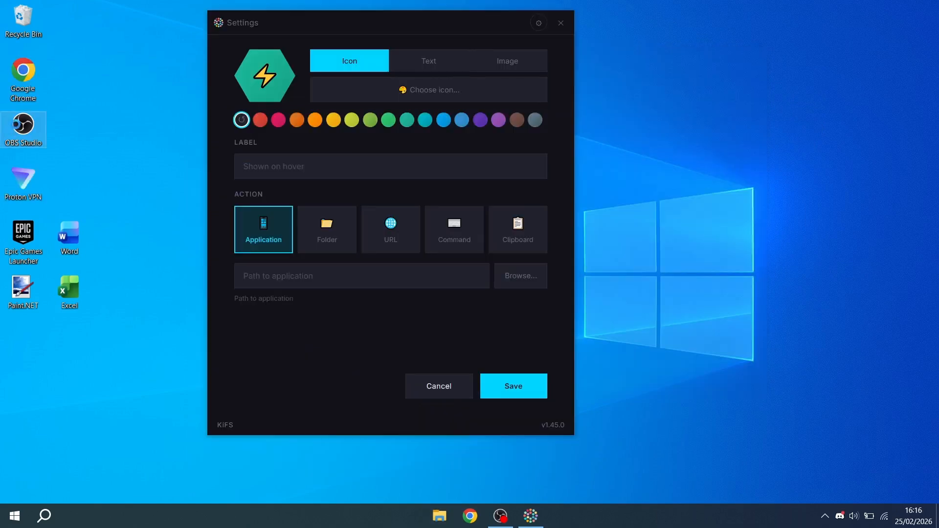
Step: Copy the path of the OBS Studio desktop shortcut and set it as the new Application shortcut's path
{"action": "right_click", "coordinate": [20, 125]}
{"action": "left_click", "coordinate": [130, 101]}
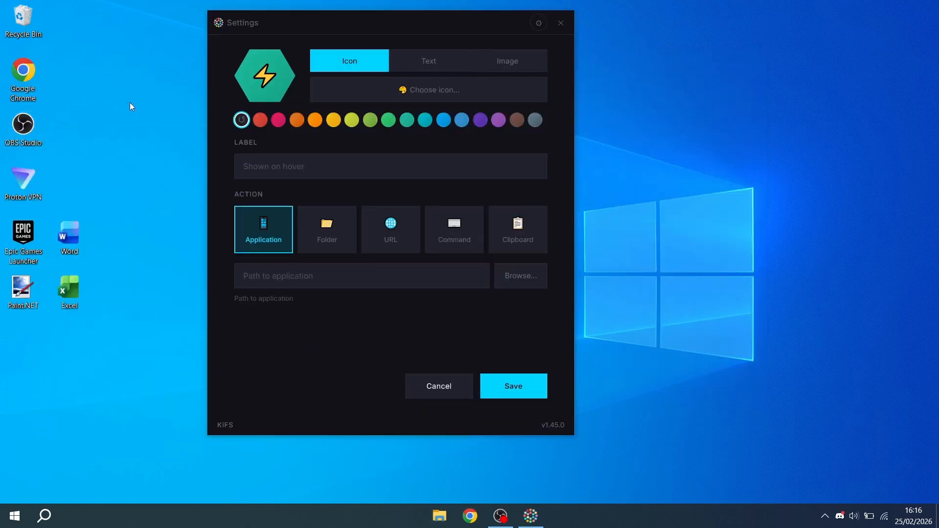
{"action": "right_click", "coordinate": [30, 134]}
{"action": "left_click", "coordinate": [77, 327]}
{"action": "left_click", "coordinate": [282, 280]}
{"action": "key", "text": "ctrl+v"}
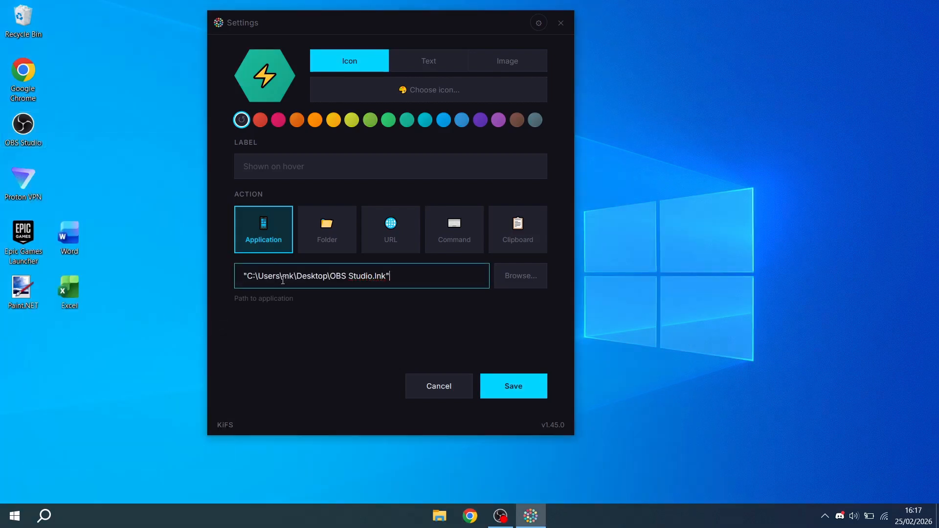
{"action": "key", "text": "Return"}
Step: Test the OBS Studio shortcut from the hexagon launcher and dismiss the OBS dialog
{"action": "key", "text": "alt+space"}
{"action": "left_click", "coordinate": [726, 195]}
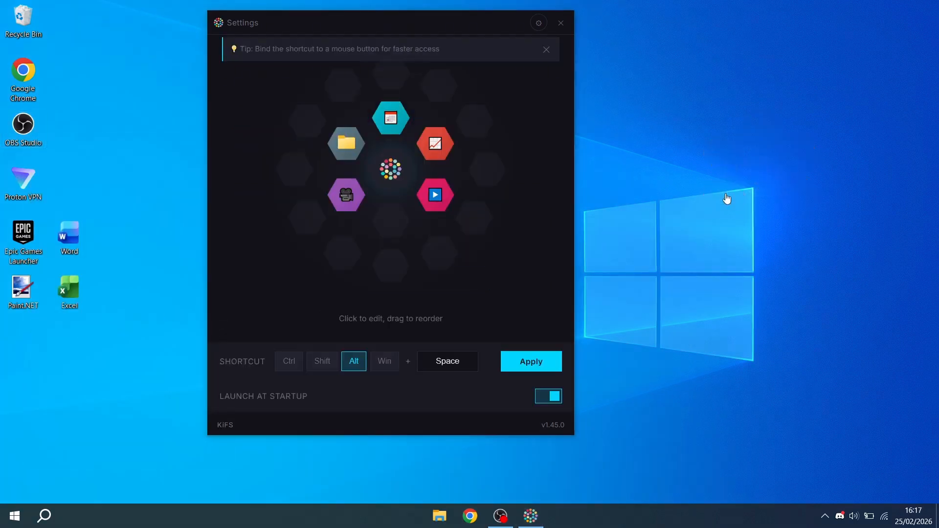
{"action": "key", "text": "alt+space"}
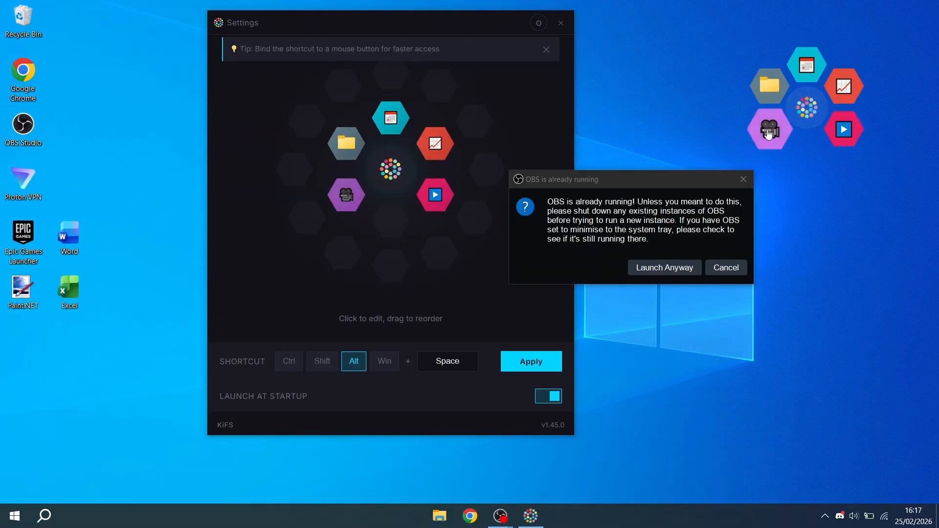
{"action": "left_click_drag", "start_coordinate": [689, 184], "coordinate": [642, 158]}
{"action": "left_click", "coordinate": [699, 155]}
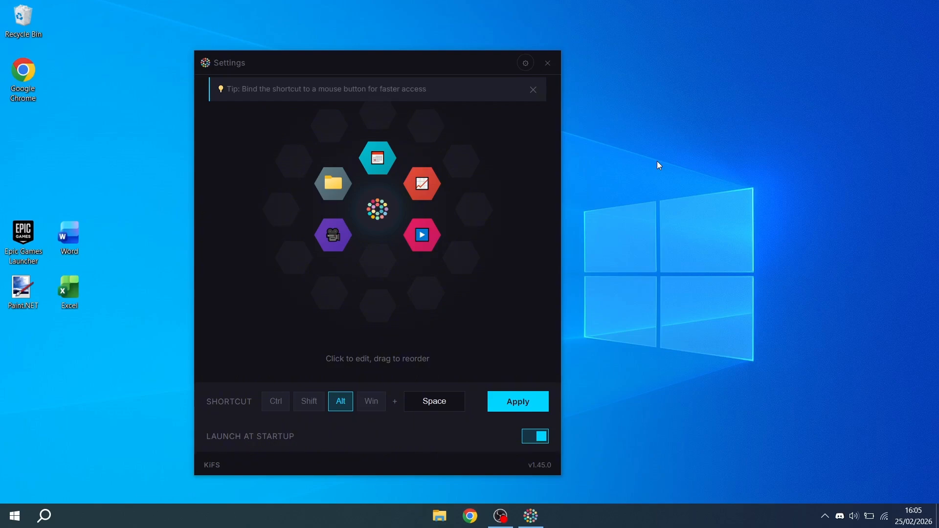
Step: Download the Wikimedia Commons Google Chrome icon from the image search results and return to the Chrome shortcut's settings
{"action": "left_click_drag", "start_coordinate": [357, 66], "coordinate": [392, 69]}
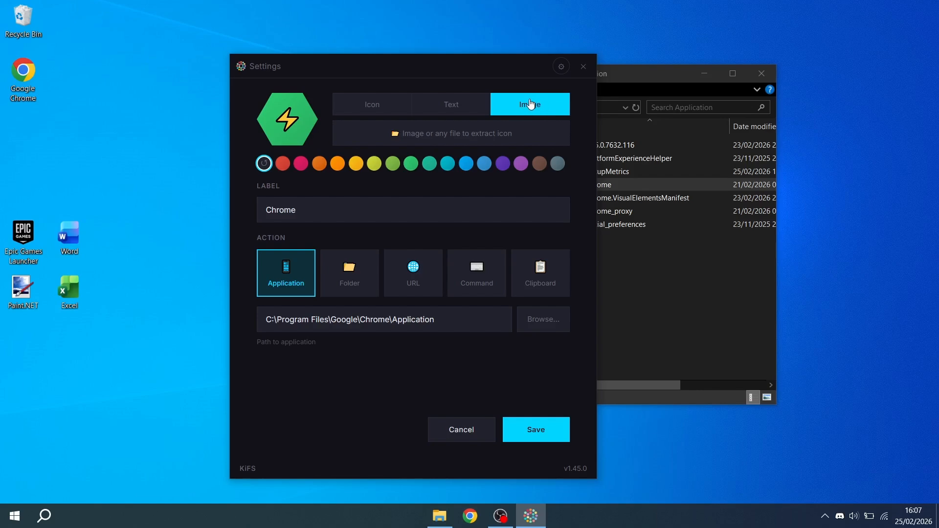
{"action": "left_click", "coordinate": [368, 112]}
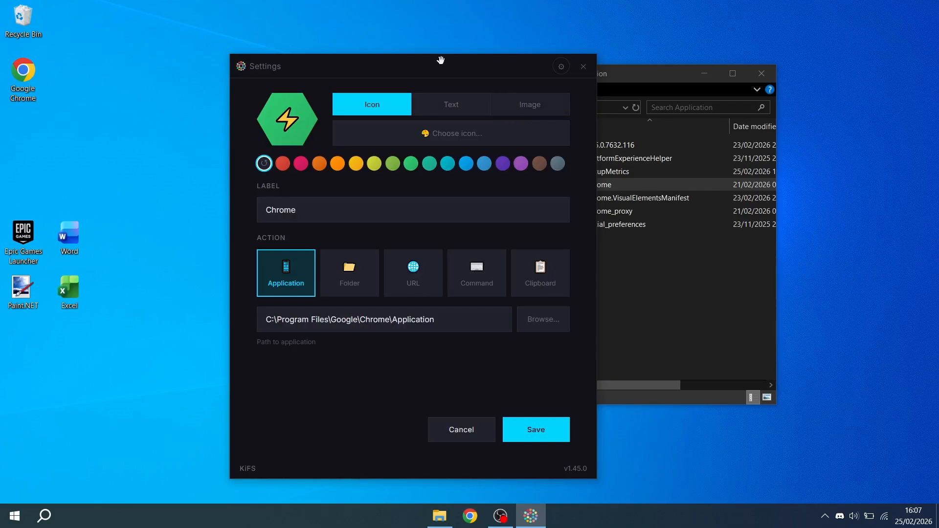
{"action": "left_click_drag", "start_coordinate": [446, 70], "coordinate": [354, 63]}
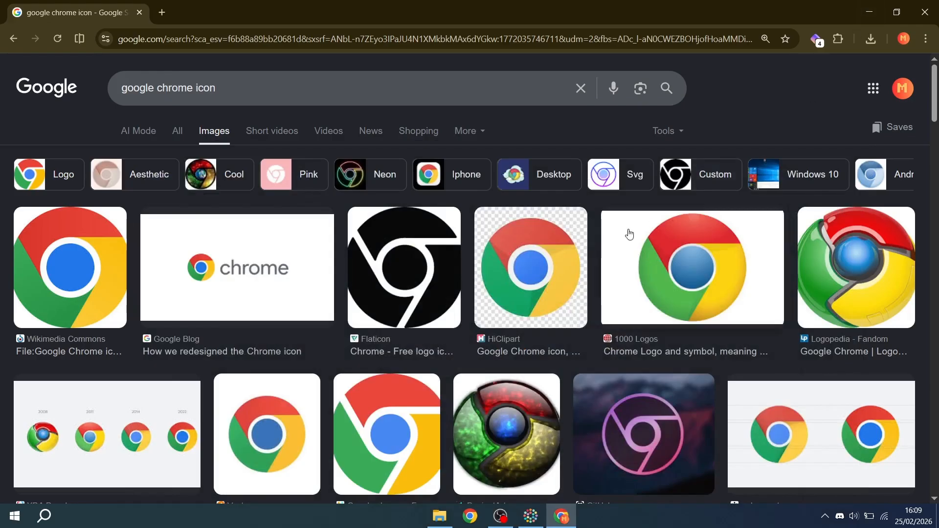
{"action": "left_click", "coordinate": [127, 272]}
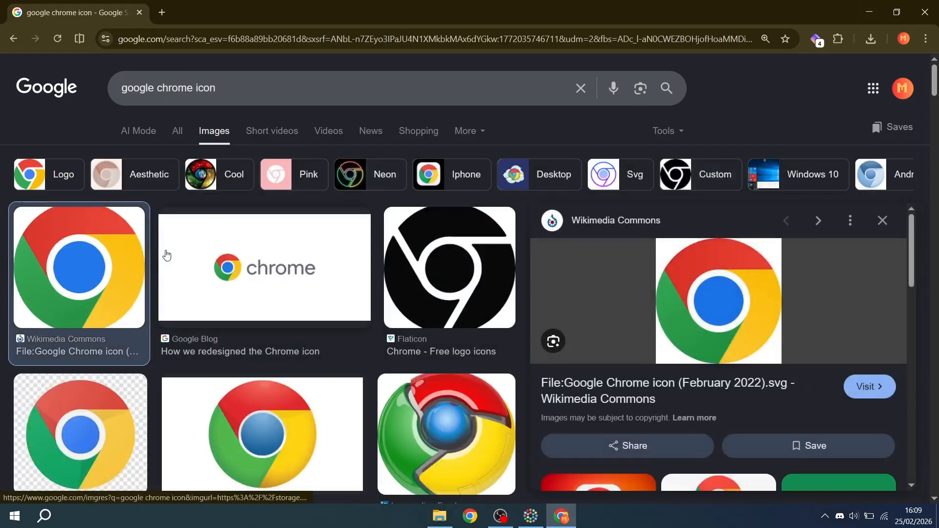
{"action": "right_click", "coordinate": [726, 304]}
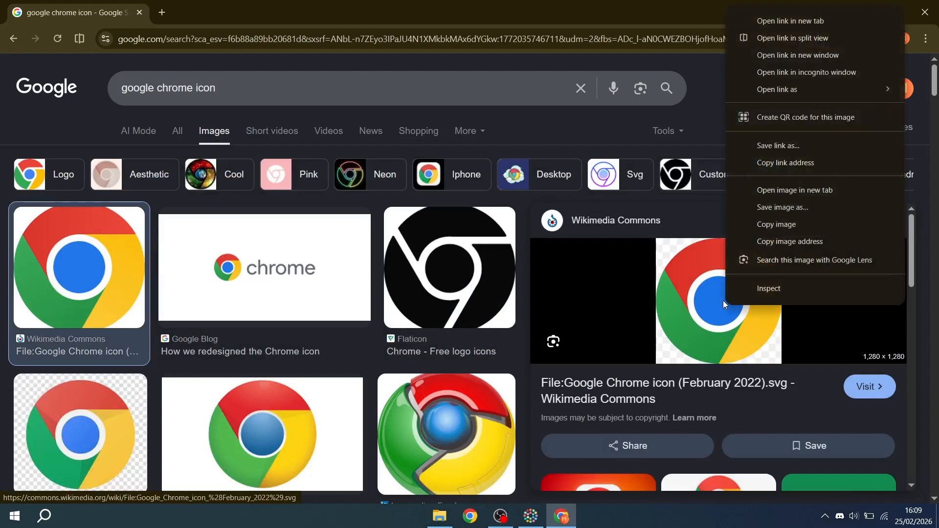
{"action": "left_click", "coordinate": [838, 207]}
{"action": "key", "text": "alt+Tab"}
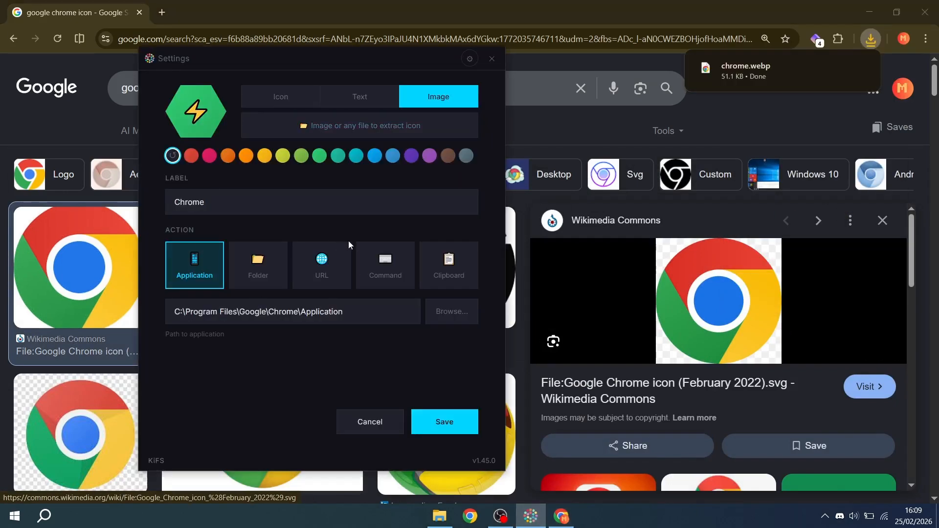
Step: Try to use the downloaded Chrome image as the Chrome shortcut's icon
{"action": "left_click", "coordinate": [409, 126]}
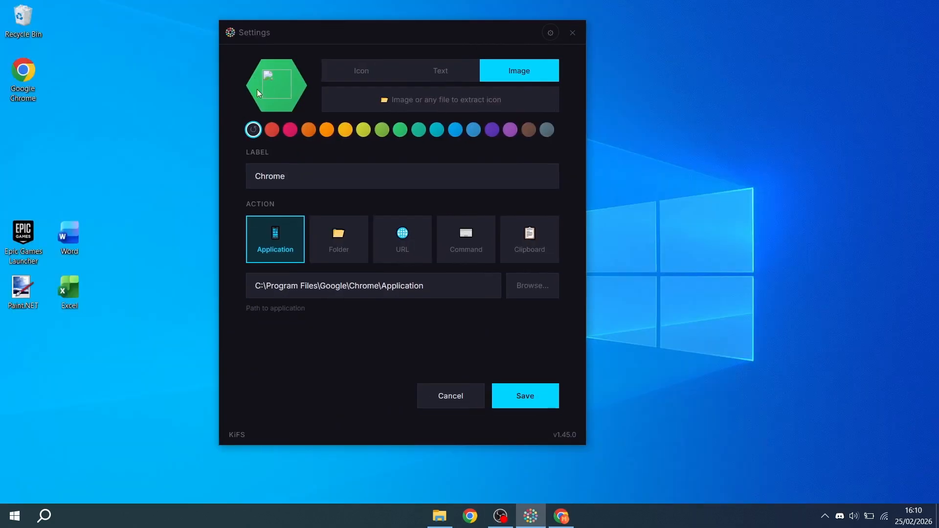
{"action": "left_click", "coordinate": [394, 104]}
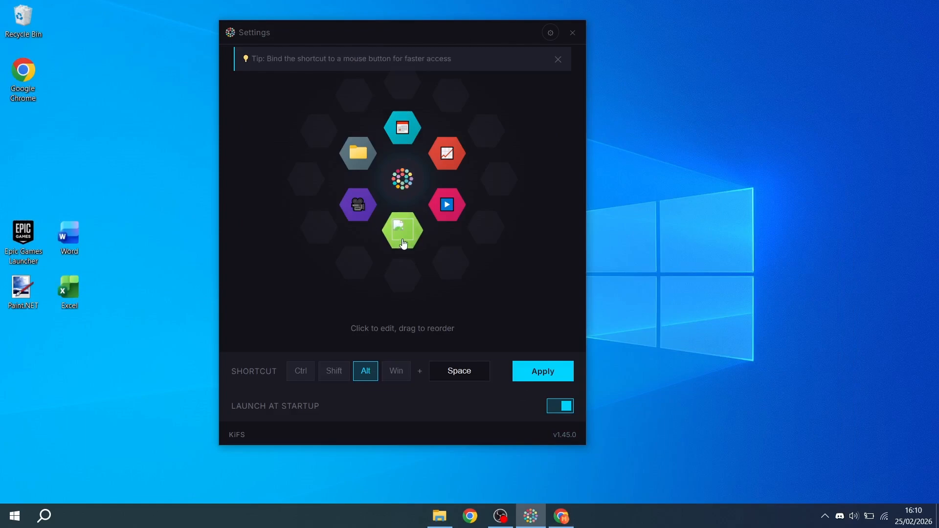
{"action": "left_click", "coordinate": [402, 224]}
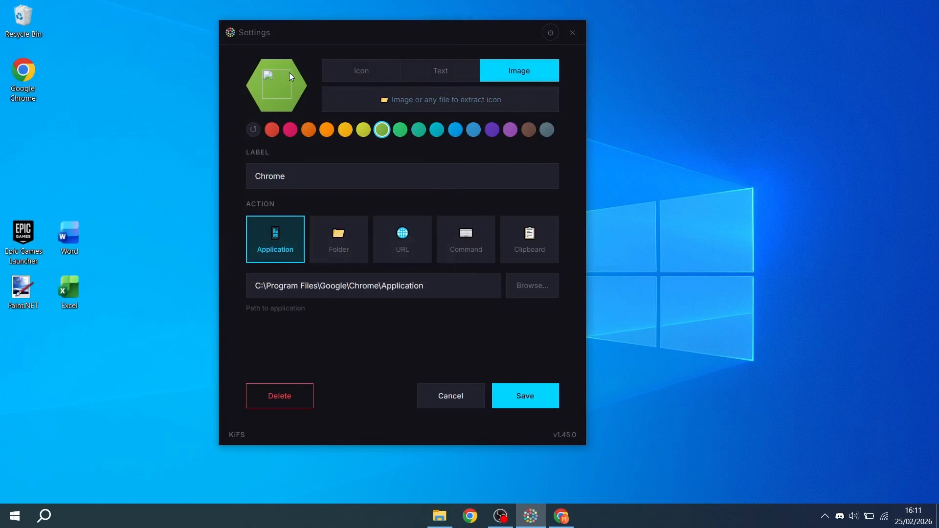
{"action": "left_click", "coordinate": [418, 109]}
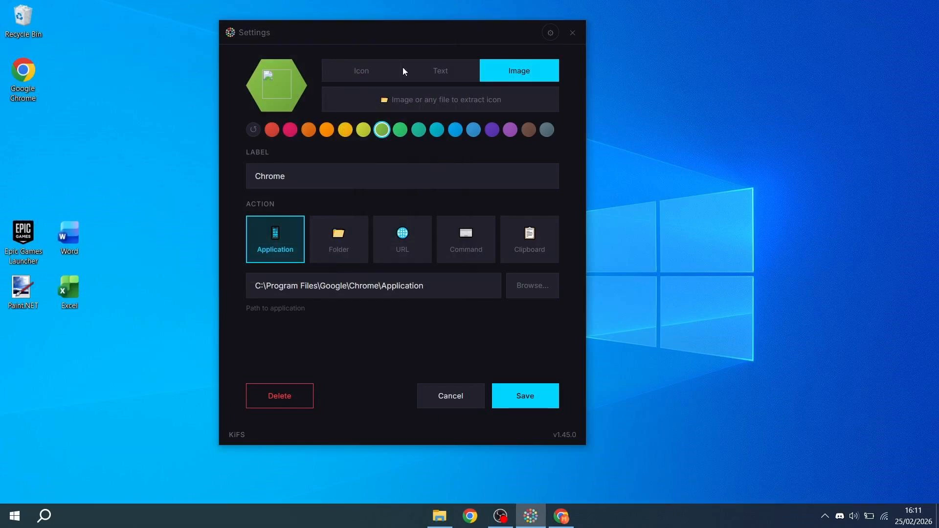
Step: Switch the Chrome shortcut from an image to a built-in icon and browse the available icons
{"action": "left_click", "coordinate": [393, 71]}
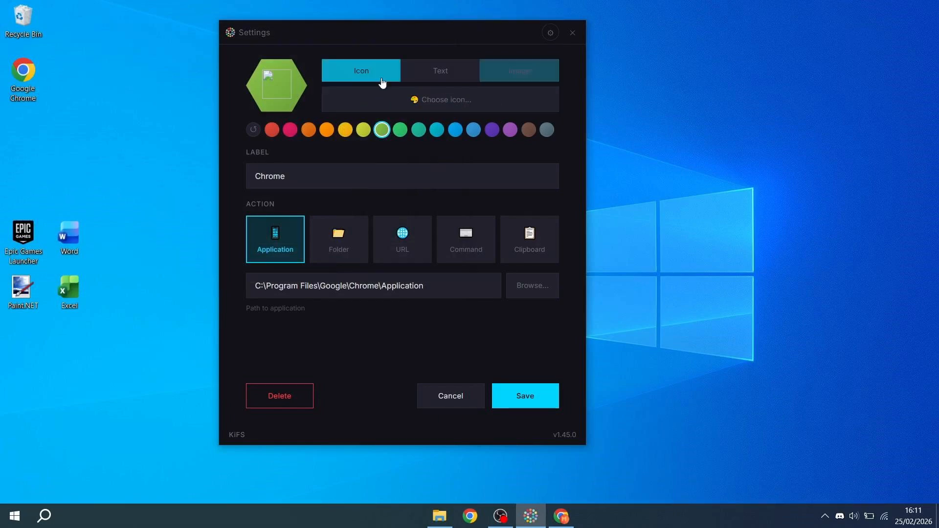
{"action": "left_click", "coordinate": [384, 95]}
{"action": "scroll", "coordinate": [440, 251], "scroll_direction": "down", "scroll_amount": 5}
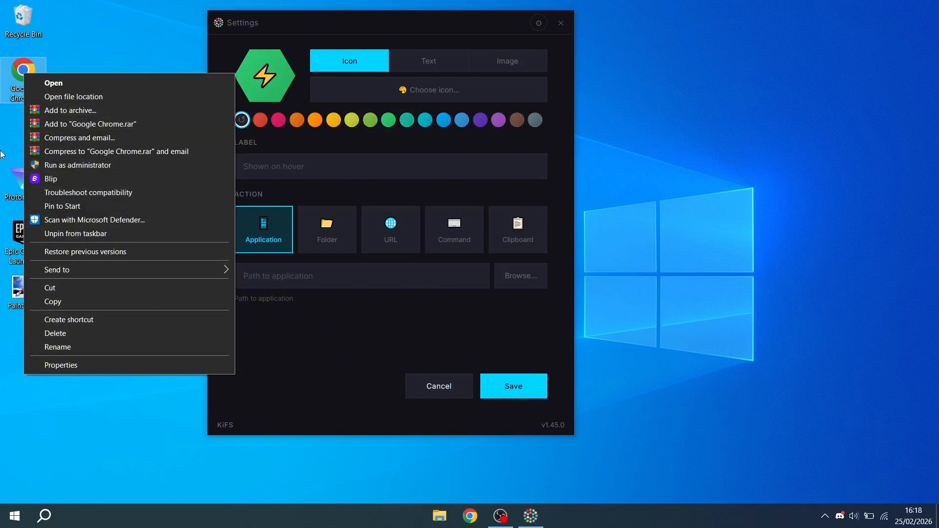
Step: Copy the path of the Google Chrome desktop shortcut and give the new Application shortcut the globe emoji icon
{"action": "left_click", "coordinate": [13, 132]}
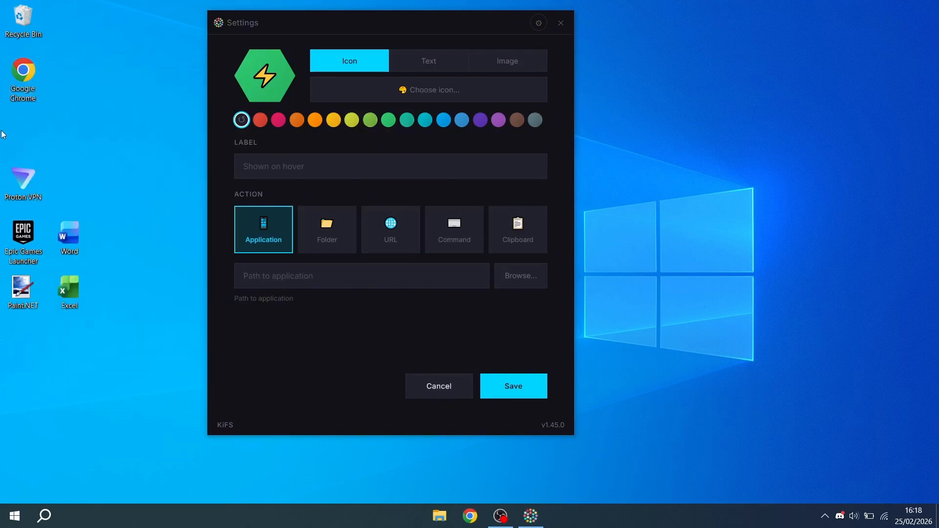
{"action": "right_click", "coordinate": [25, 77], "text": "shift"}
{"action": "left_click", "coordinate": [402, 92]}
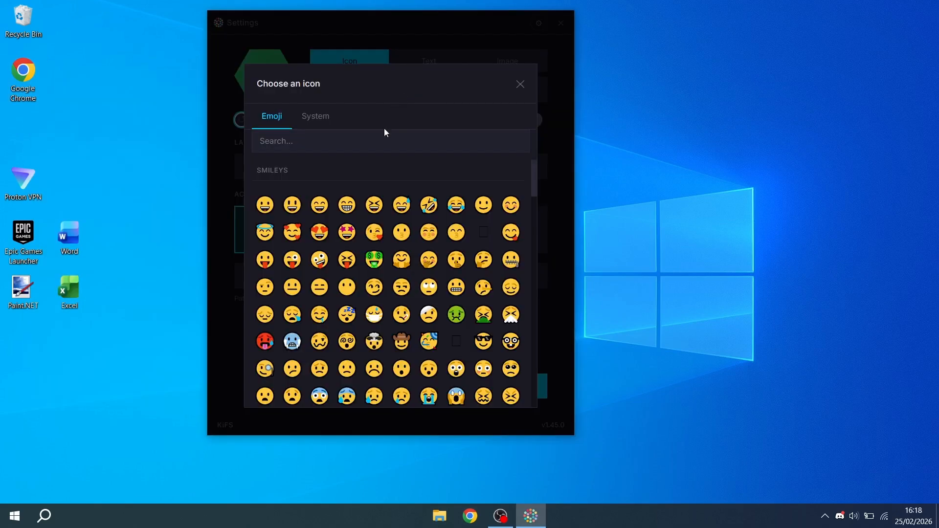
{"action": "left_click", "coordinate": [373, 149]}
{"action": "type", "text": "ww"}
{"action": "left_click", "coordinate": [265, 297]}
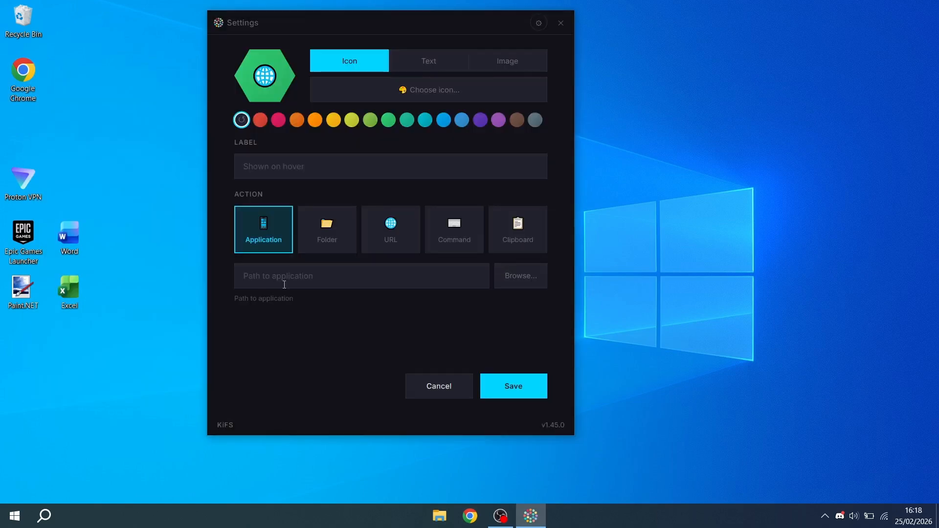
Step: Save the globe shortcut with a teal colour, the label "Chrome" and the copied Google Chrome.lnk path
{"action": "left_click", "coordinate": [536, 121]}
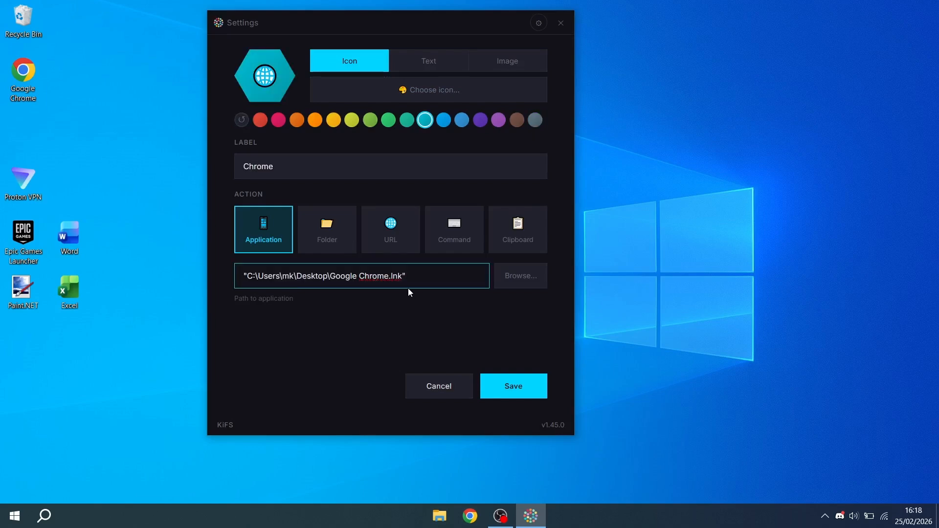
{"action": "left_click", "coordinate": [510, 393]}
Step: Test the Chrome shortcut from the hexagon launcher and close the browser window it opens
{"action": "key", "text": "alt+space"}
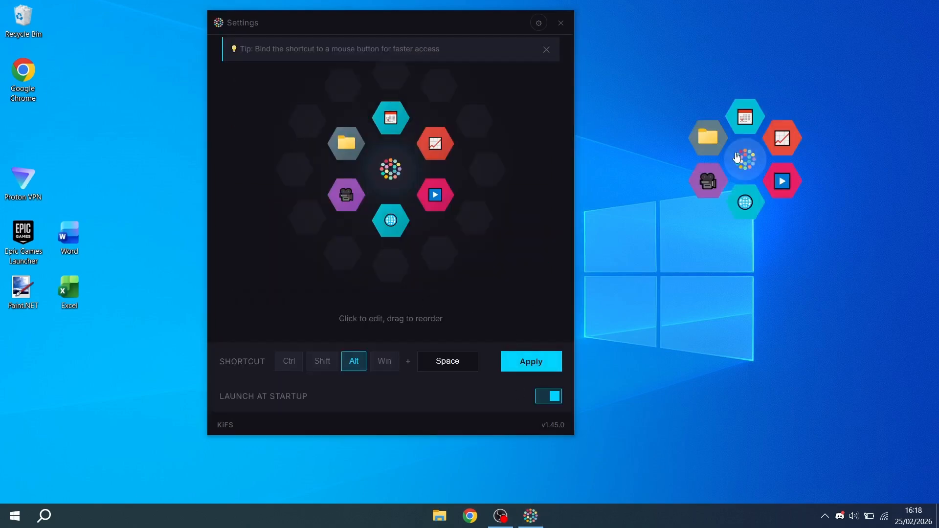
{"action": "left_click", "coordinate": [751, 214]}
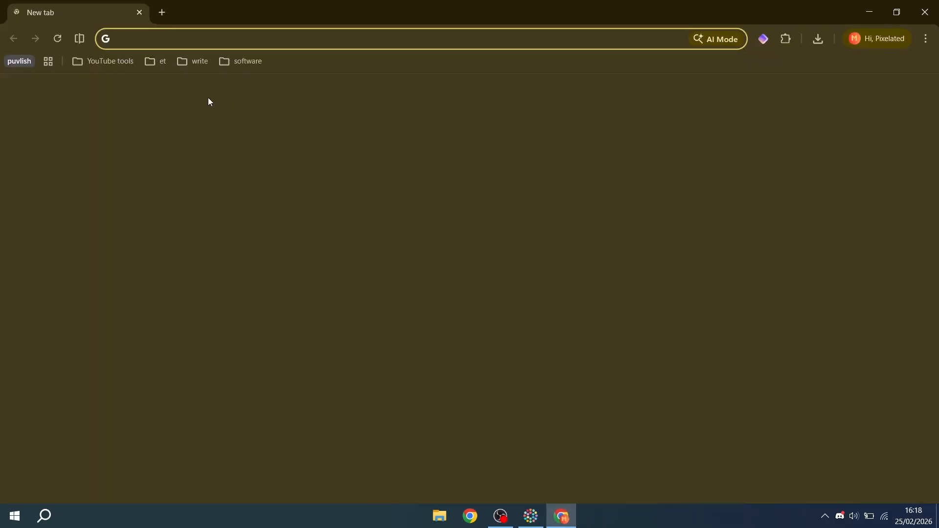
{"action": "left_click", "coordinate": [924, 12]}
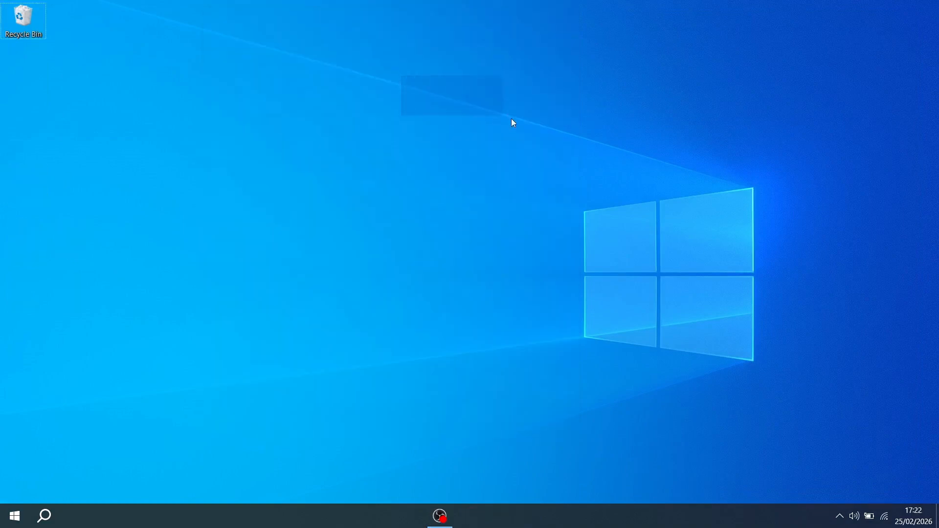
{"action": "left_click_drag", "start_coordinate": [513, 122], "coordinate": [695, 225]}
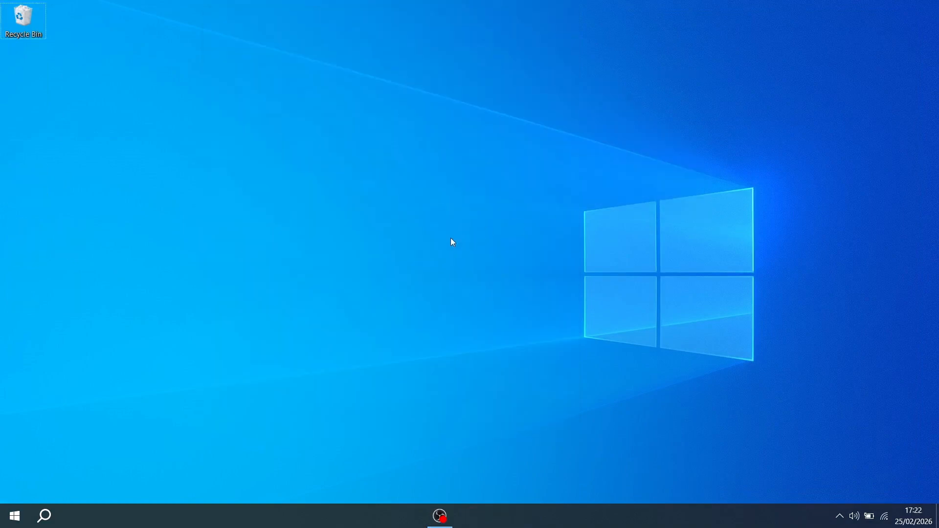
{"action": "key", "text": "ctrl+space"}
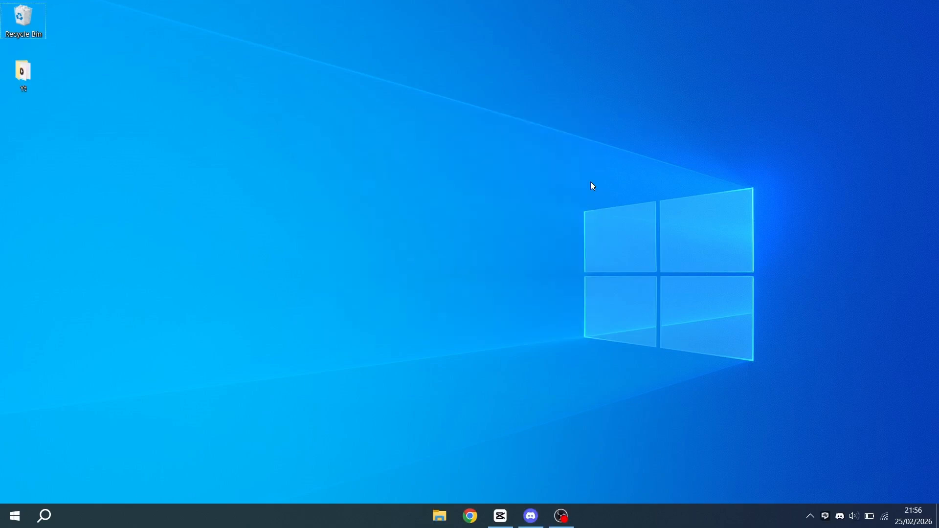
Step: Open Chrome, CapCut and Root in turn from the hexagon launcher, and bring the launcher up over the Root chat
{"action": "middle_click", "coordinate": [591, 181]}
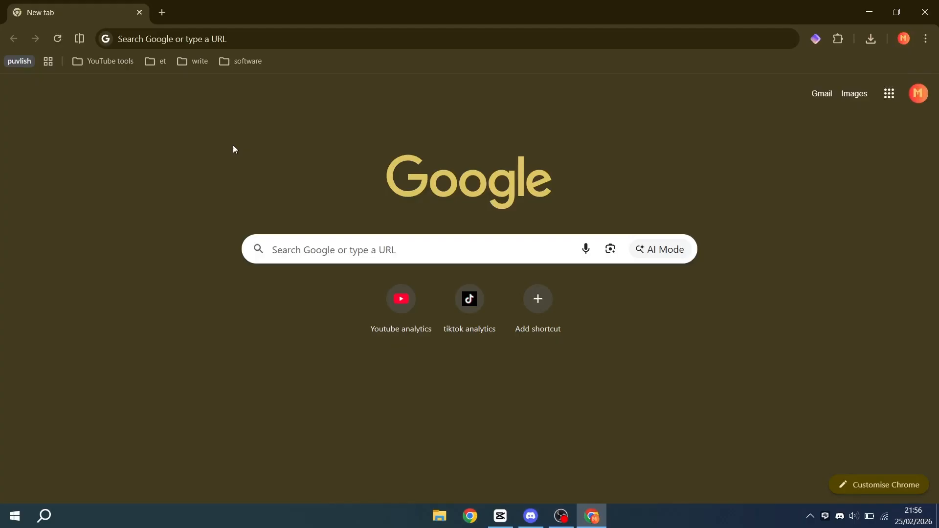
{"action": "middle_click", "coordinate": [233, 145]}
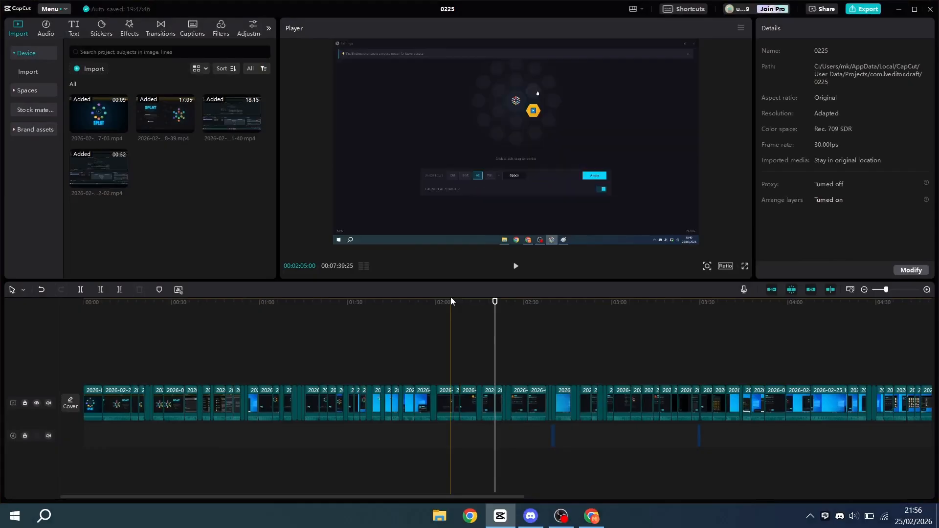
{"action": "middle_click", "coordinate": [450, 298]}
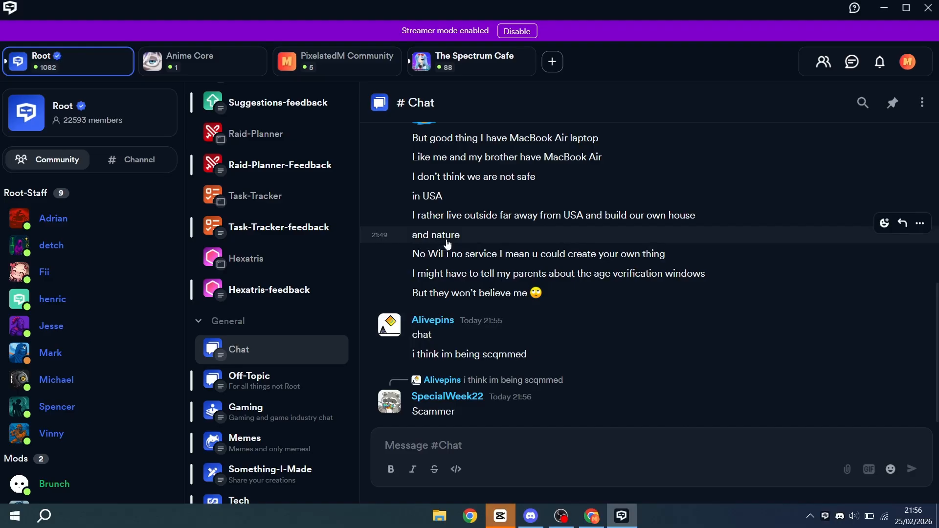
{"action": "middle_click", "coordinate": [447, 243]}
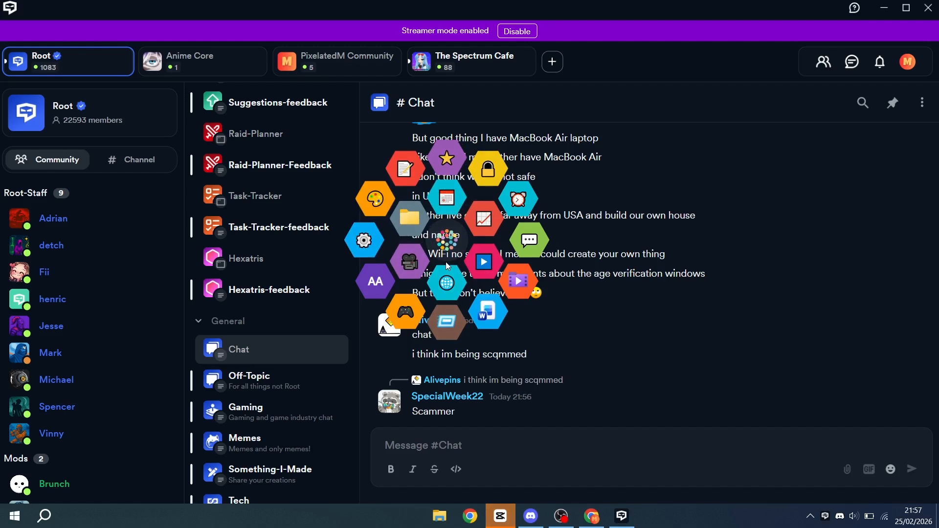
{"action": "left_click", "coordinate": [3, 518]}
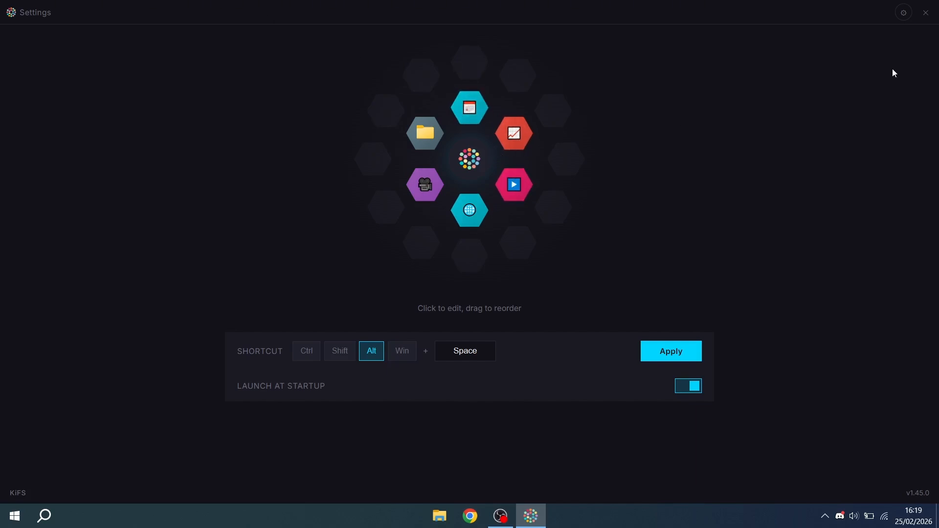
Step: View the configuration import and export options, cancel an export to a Splat Config file, and return to the shortcut layout
{"action": "left_click", "coordinate": [903, 15]}
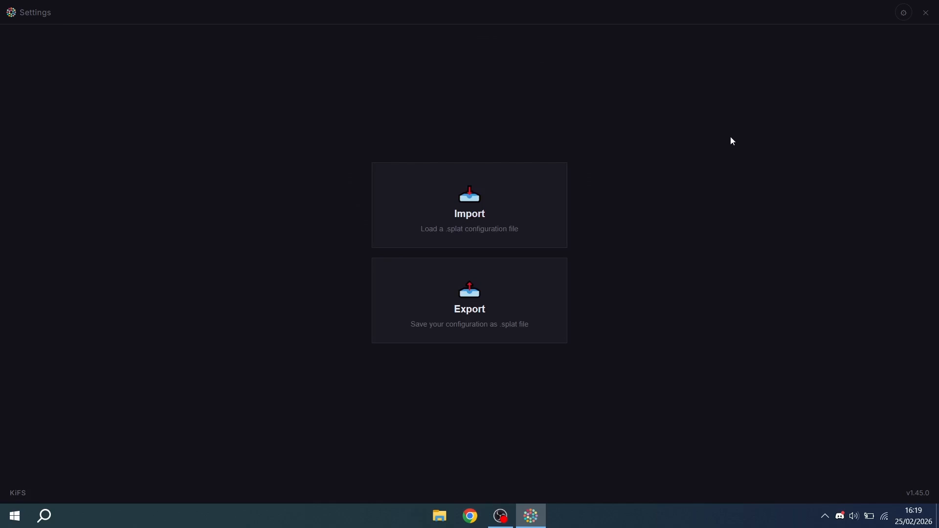
{"action": "left_click", "coordinate": [504, 303]}
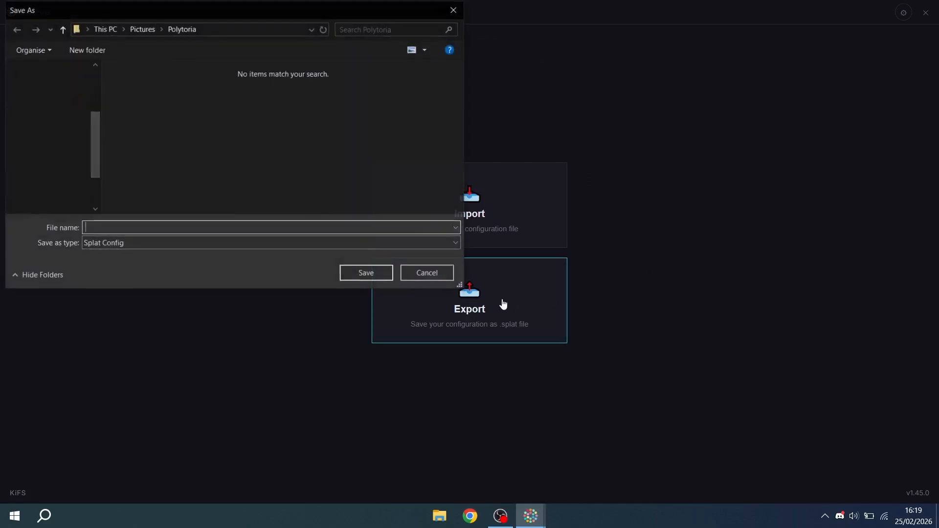
{"action": "left_click", "coordinate": [454, 10]}
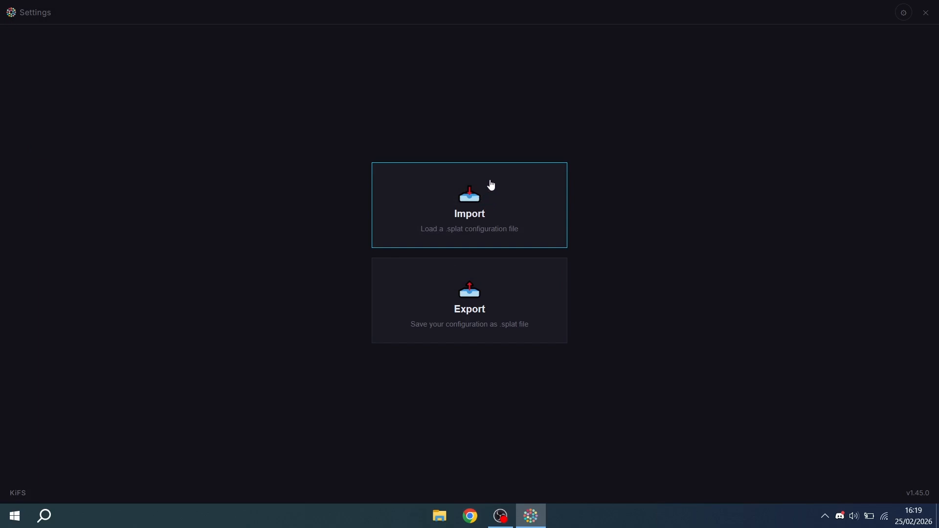
{"action": "left_click", "coordinate": [903, 12]}
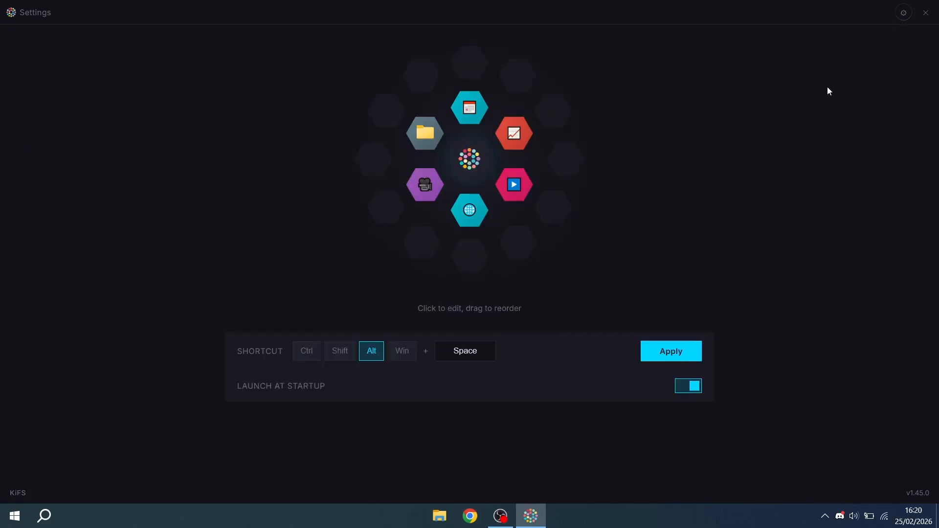